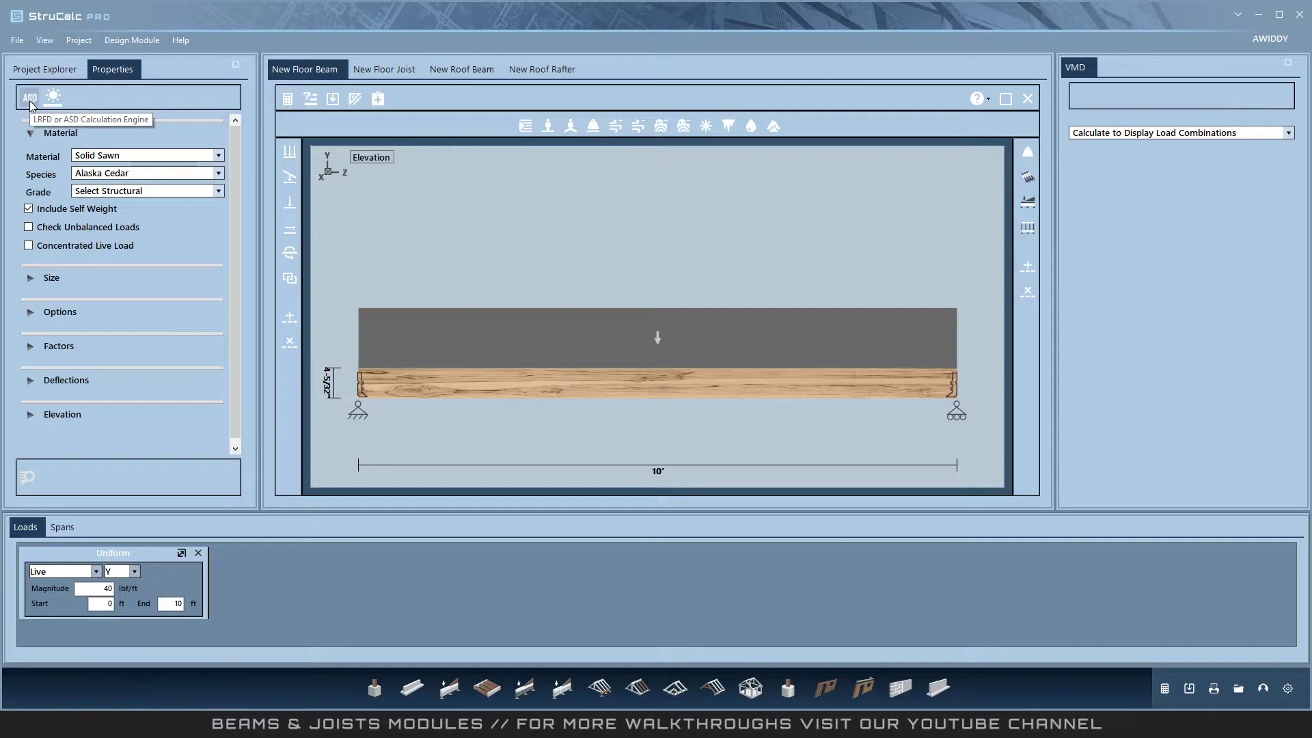
- Switch the design method from ASD to LRFD and set the service condition to dry
{"action": "left_click", "coordinate": [30, 100]}
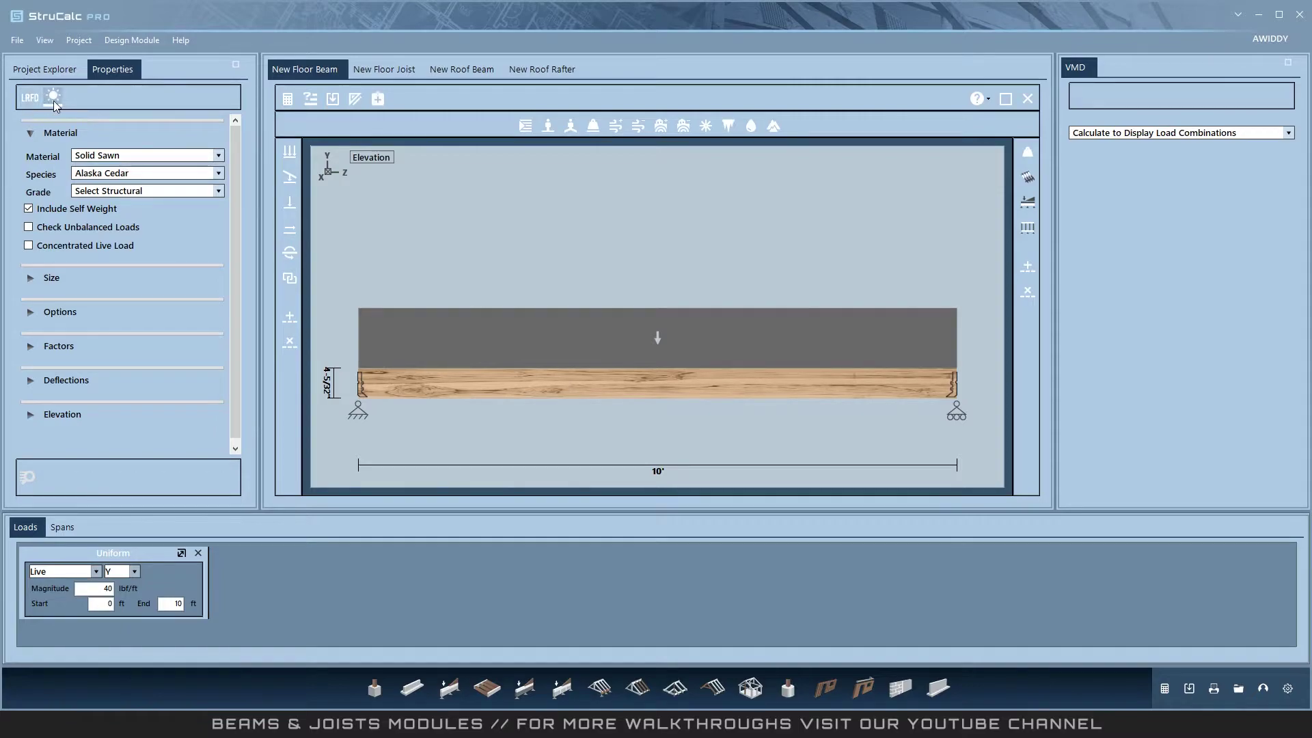
{"action": "left_click", "coordinate": [53, 99]}
{"action": "left_click", "coordinate": [59, 73]}
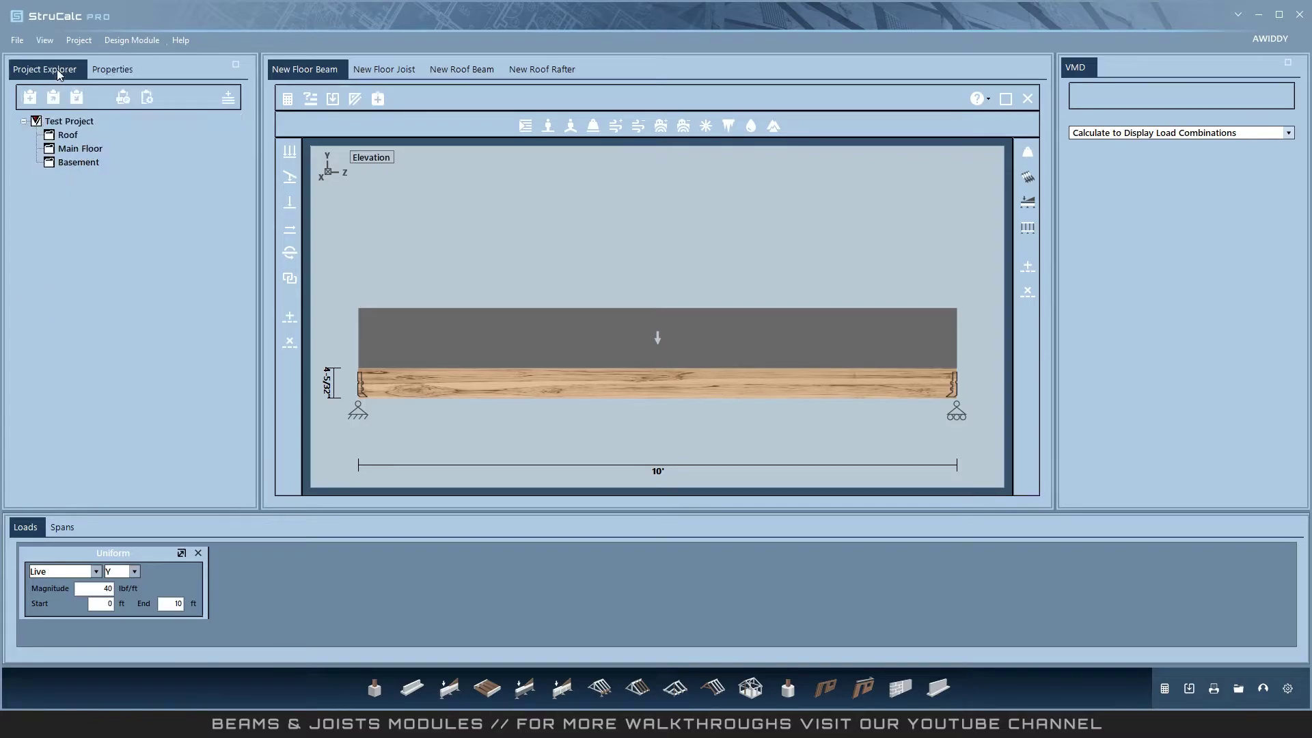
{"action": "left_click", "coordinate": [148, 96]}
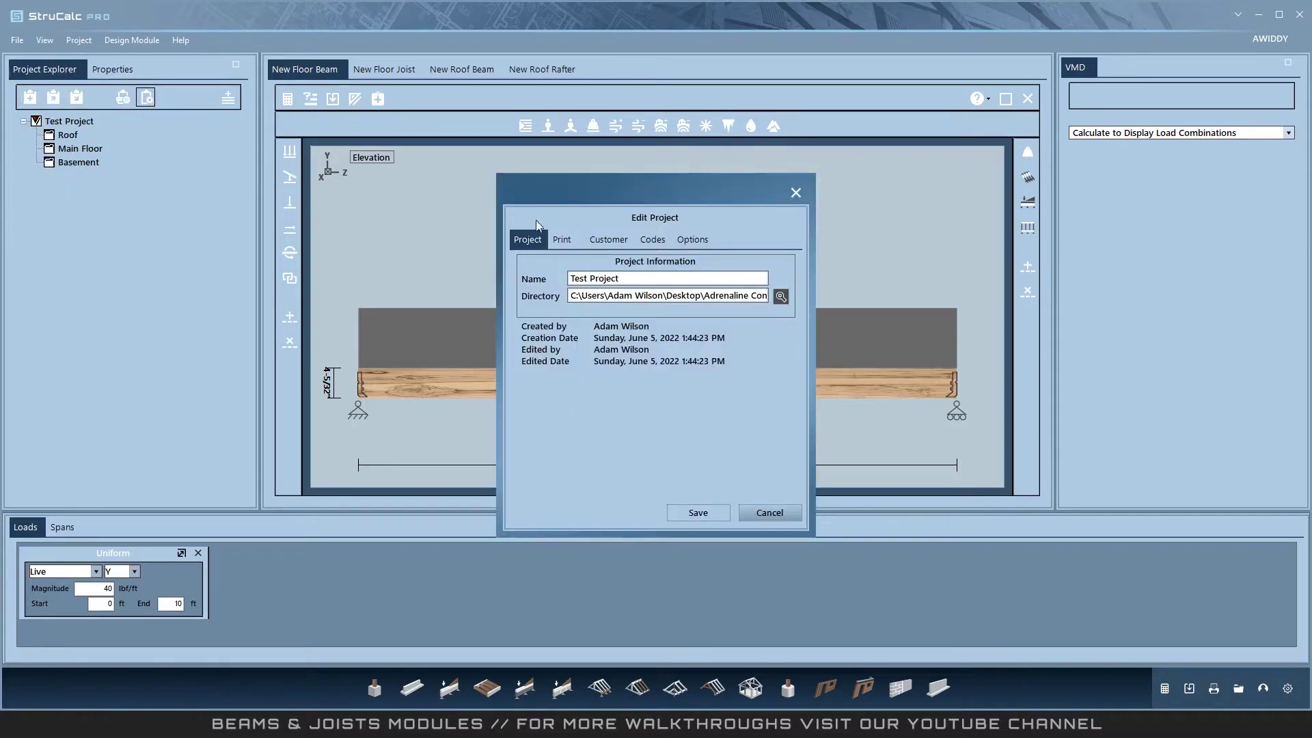
{"action": "left_click", "coordinate": [642, 241]}
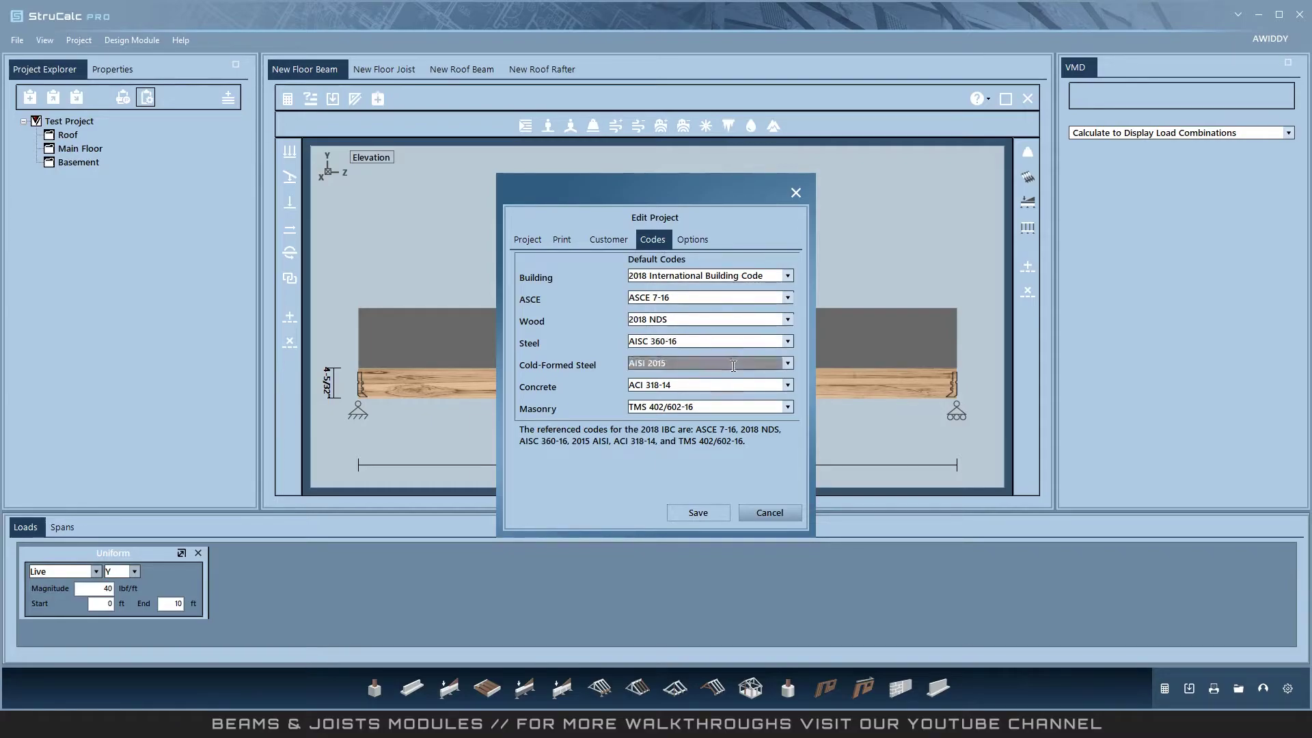
{"action": "left_click", "coordinate": [767, 514]}
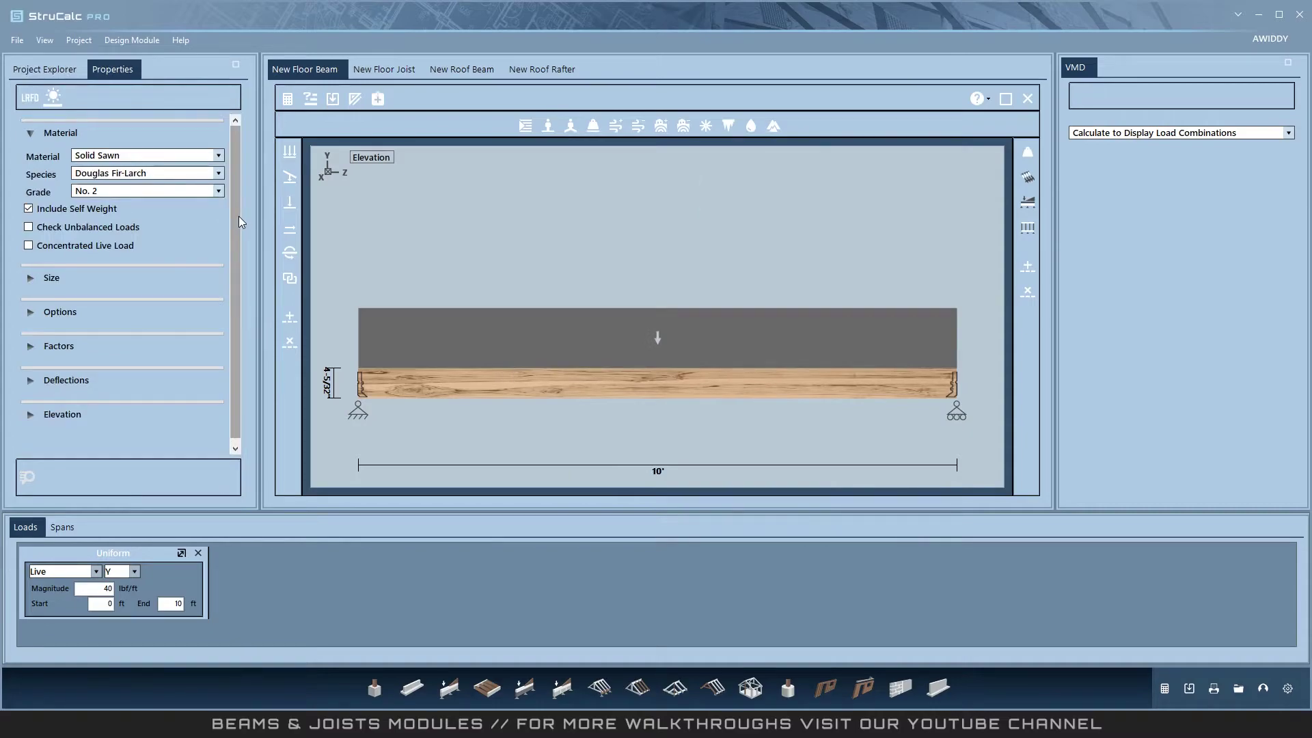
- Set the beam size to 1.5 in wide by 5.5 in deep
{"action": "left_click", "coordinate": [31, 278]}
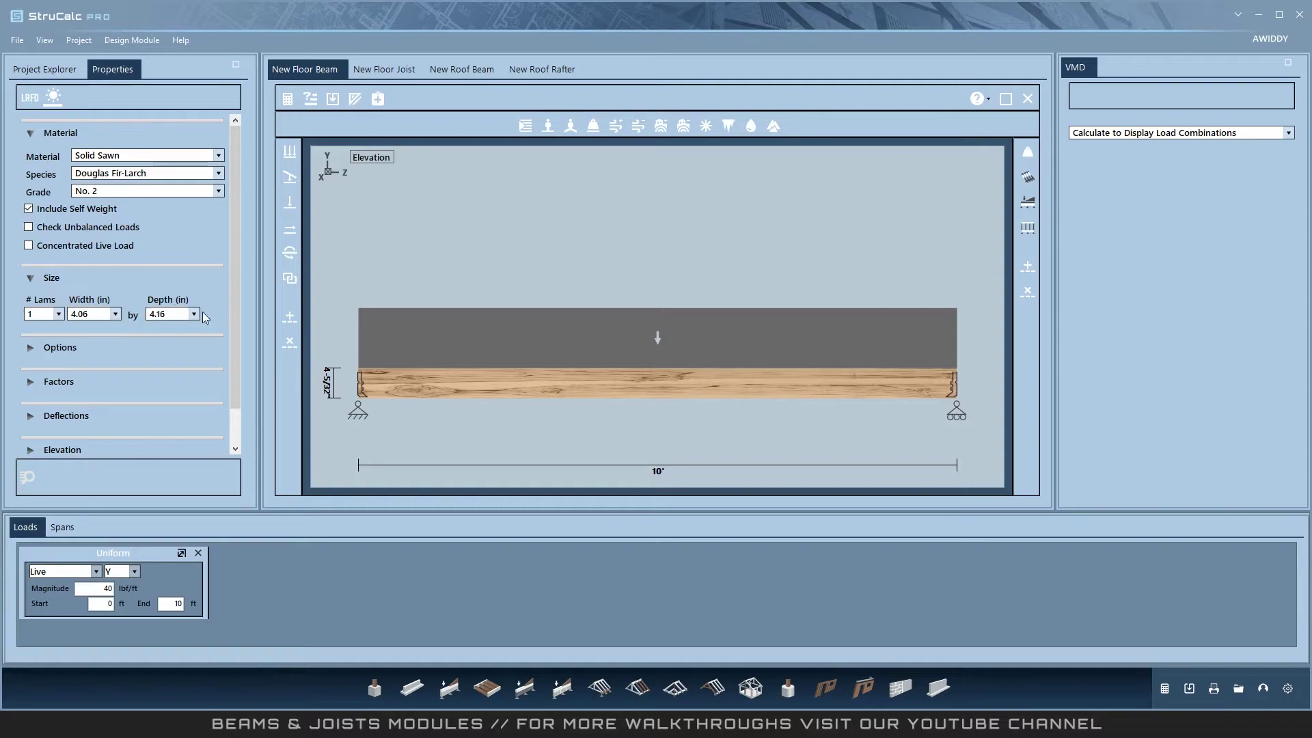
{"action": "left_click", "coordinate": [115, 314]}
{"action": "left_click", "coordinate": [81, 327]}
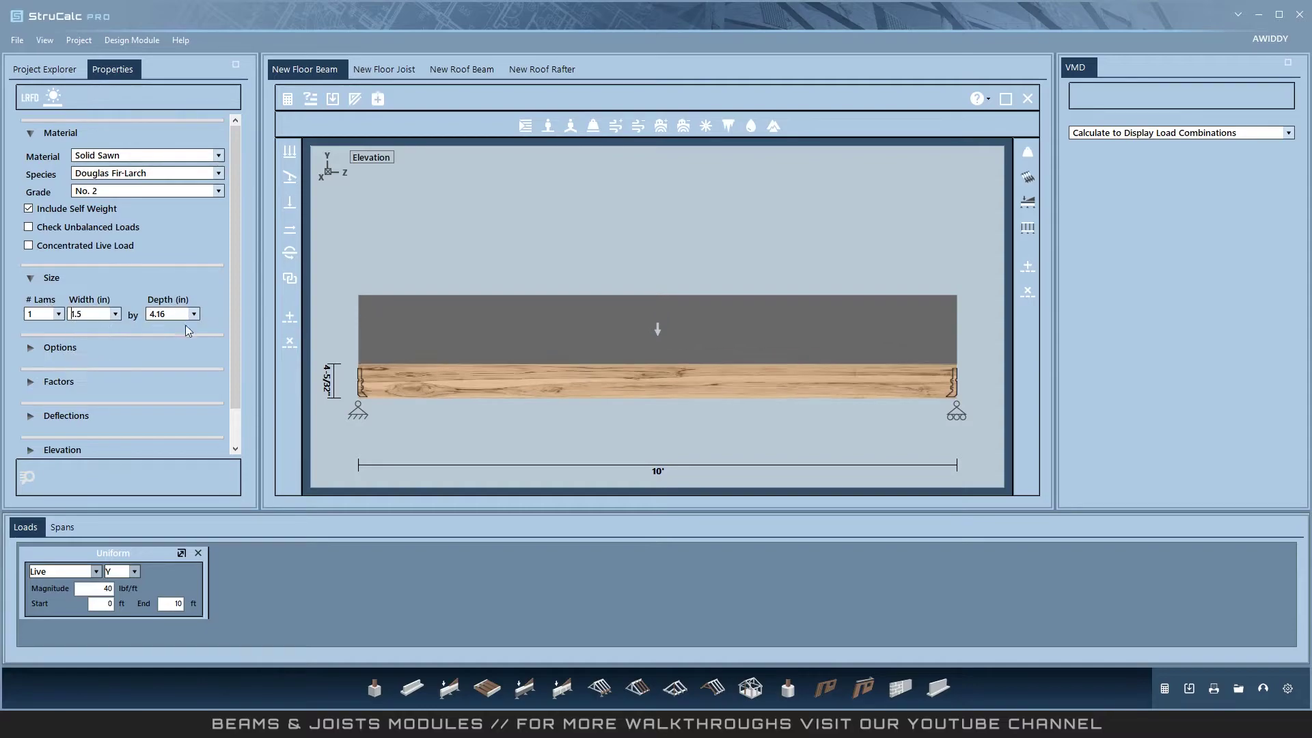
{"action": "left_click", "coordinate": [194, 313]}
{"action": "left_click", "coordinate": [154, 339]}
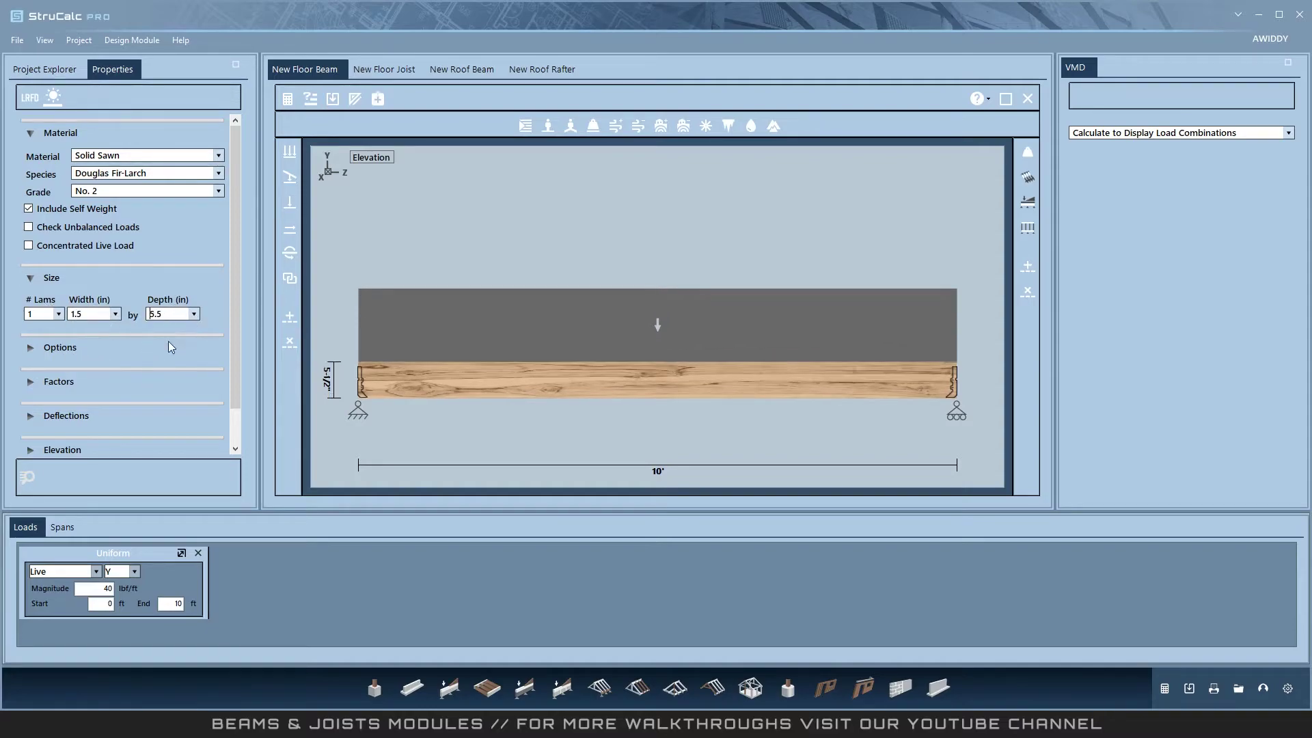
- Inspect the Options, Adjustment Factors, Deflection limits and Support Elevation panels without changes
{"action": "left_click", "coordinate": [30, 347]}
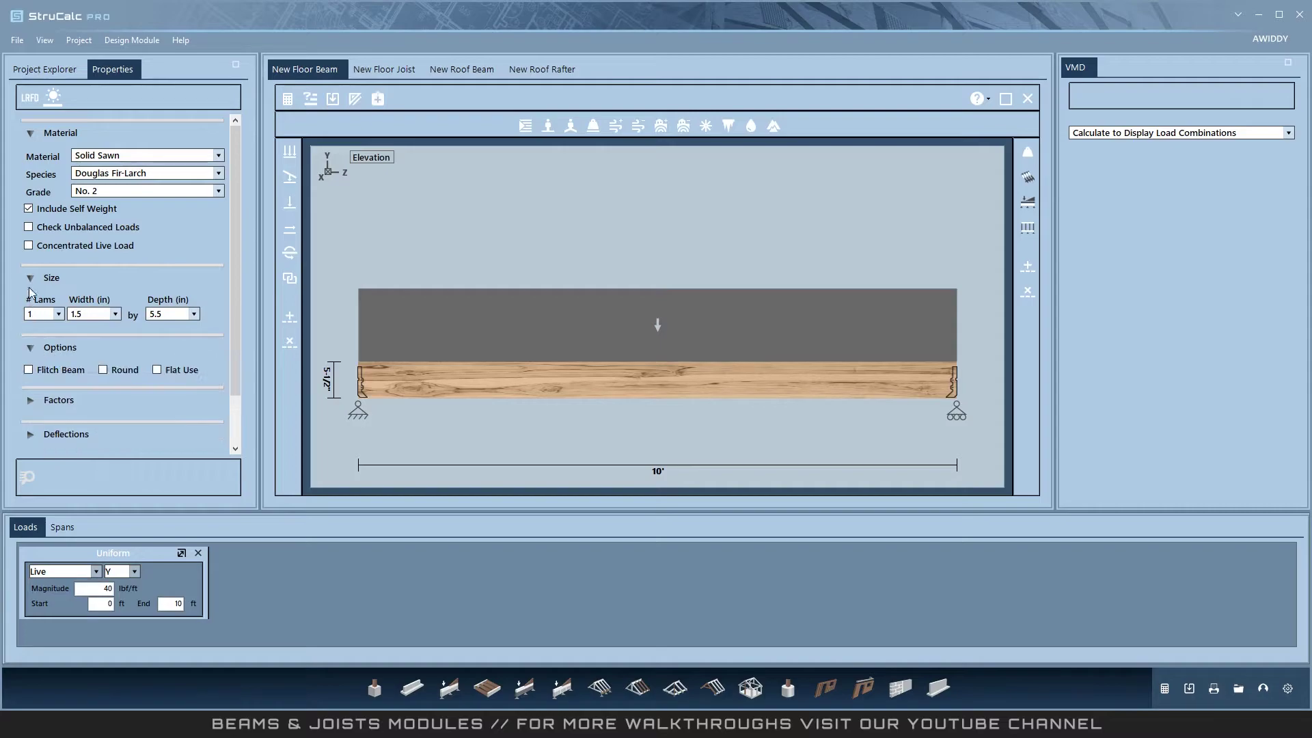
{"action": "left_click", "coordinate": [28, 279]}
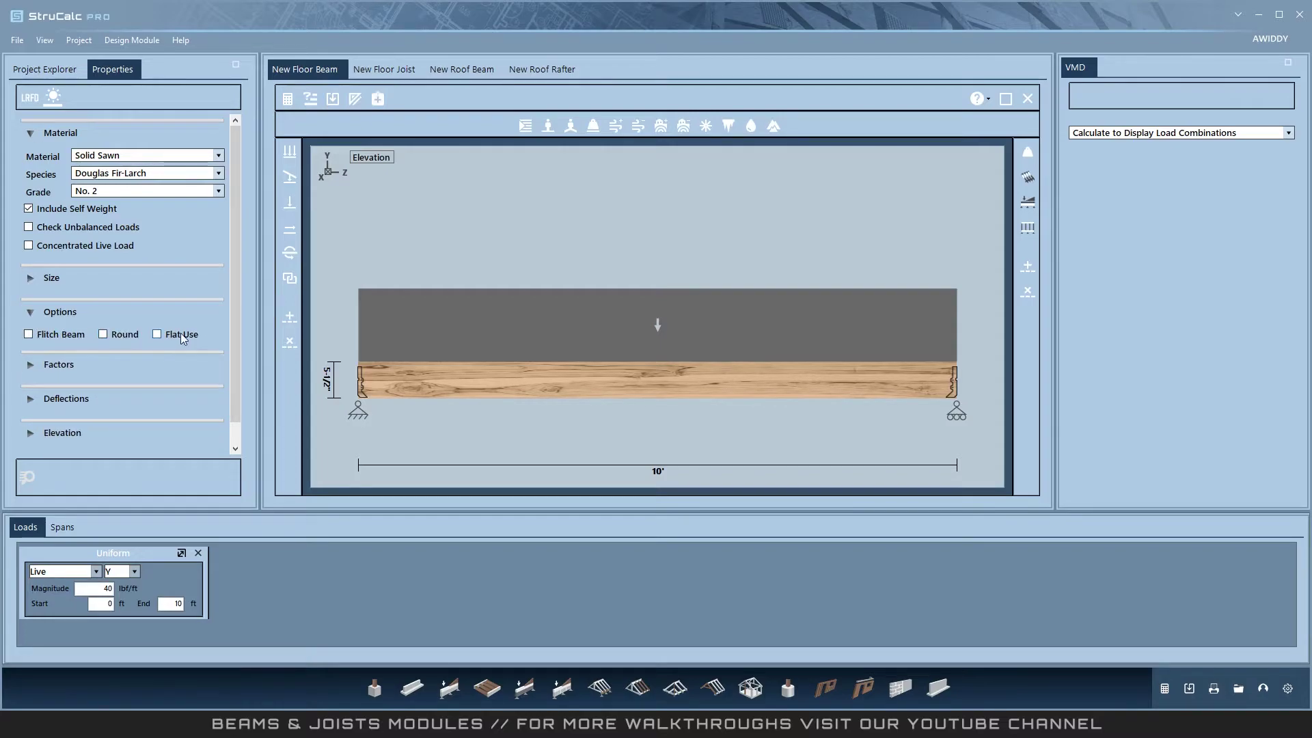
{"action": "left_click", "coordinate": [32, 312]}
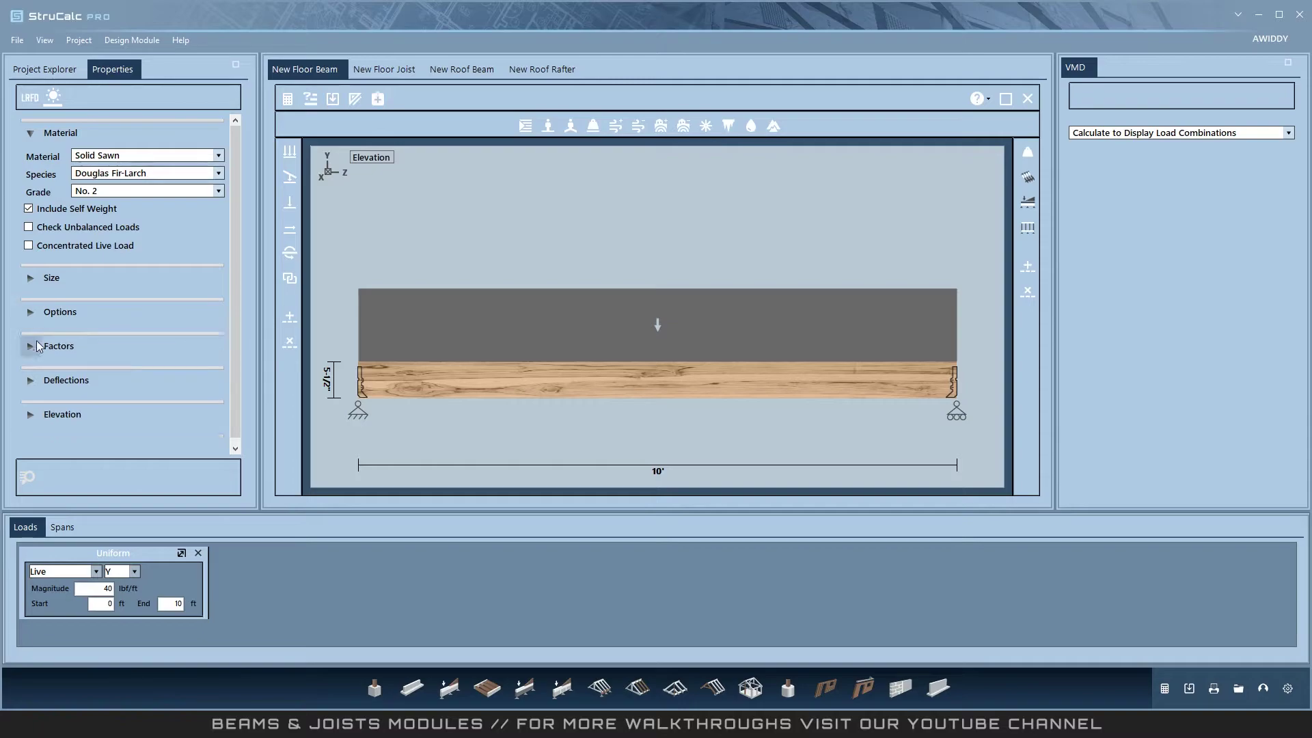
{"action": "left_click", "coordinate": [36, 349]}
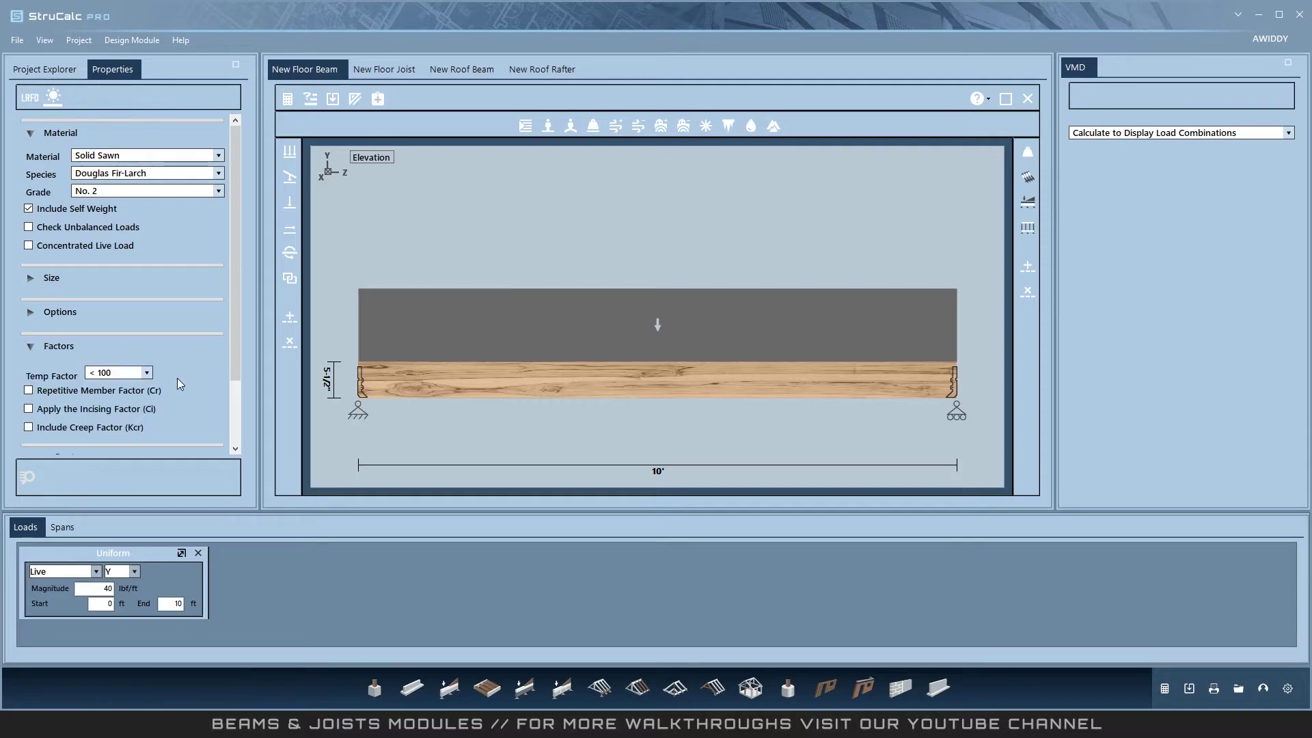
{"action": "left_click", "coordinate": [30, 353]}
{"action": "left_click", "coordinate": [31, 379]}
{"action": "left_click_drag", "start_coordinate": [236, 369], "coordinate": [236, 407]}
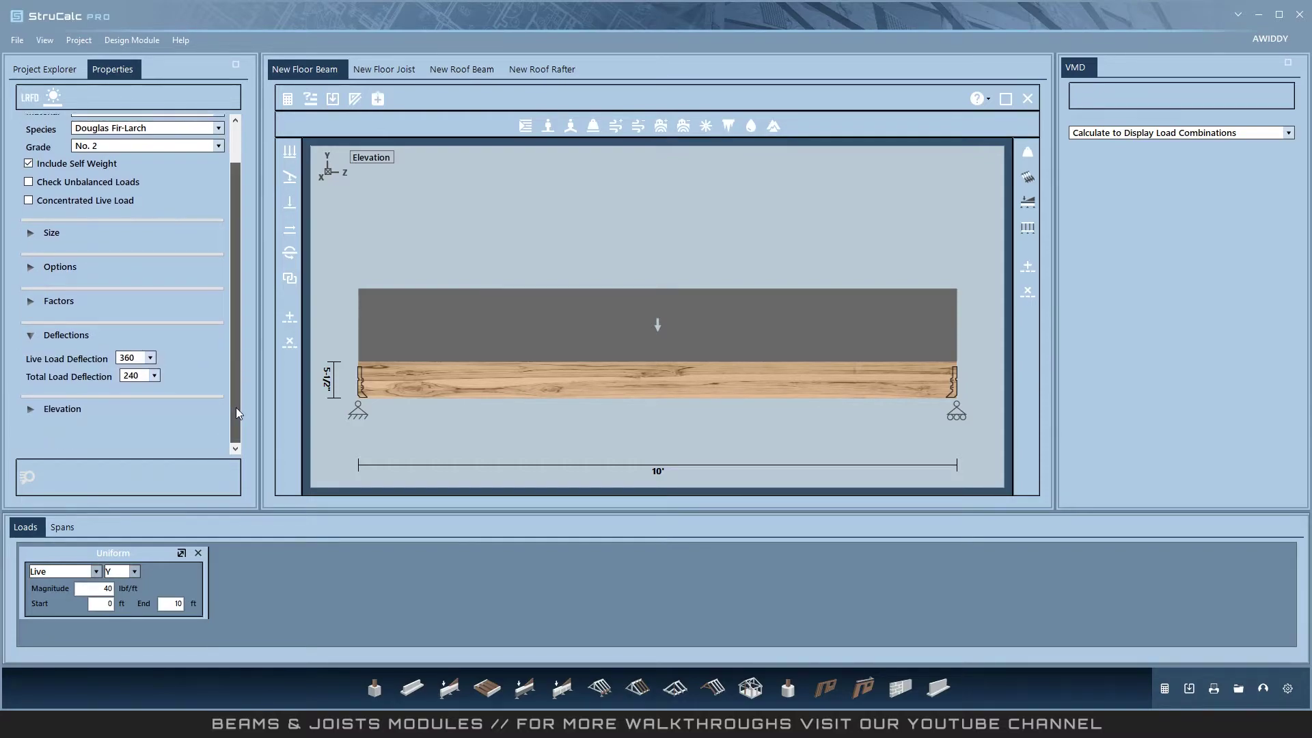
{"action": "left_click", "coordinate": [32, 336]}
{"action": "left_click", "coordinate": [30, 408]}
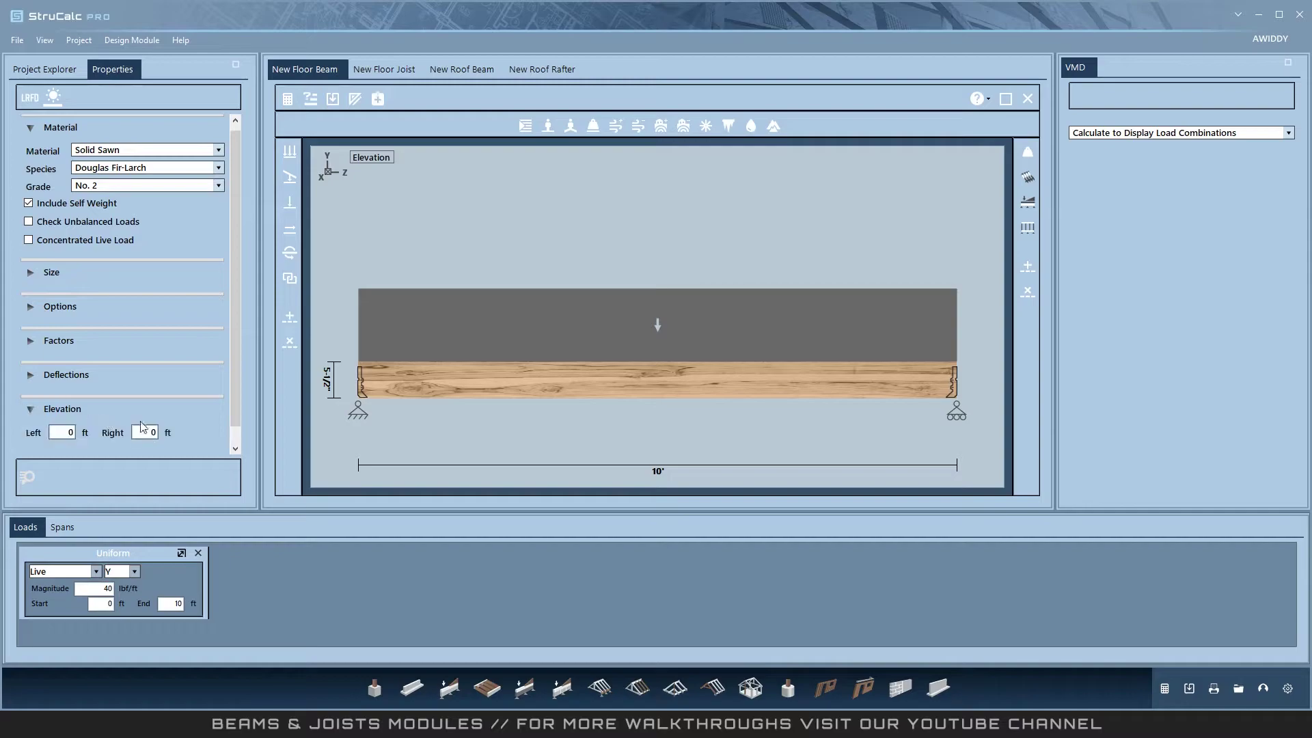
{"action": "left_click", "coordinate": [29, 410]}
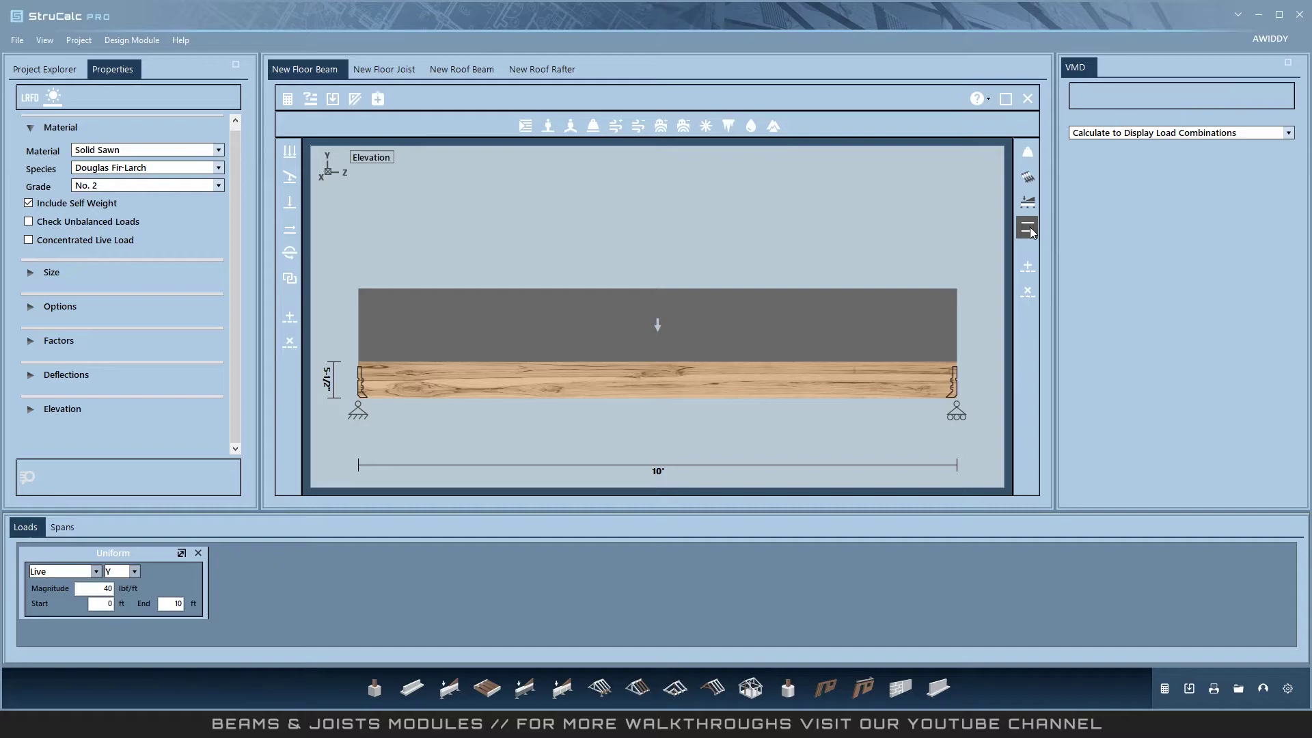
- Add two 5-ft spans to the right end of the 10-ft beam
{"action": "left_click", "coordinate": [1028, 265]}
{"action": "double_click", "coordinate": [739, 334]}
{"action": "double_click", "coordinate": [738, 335]}
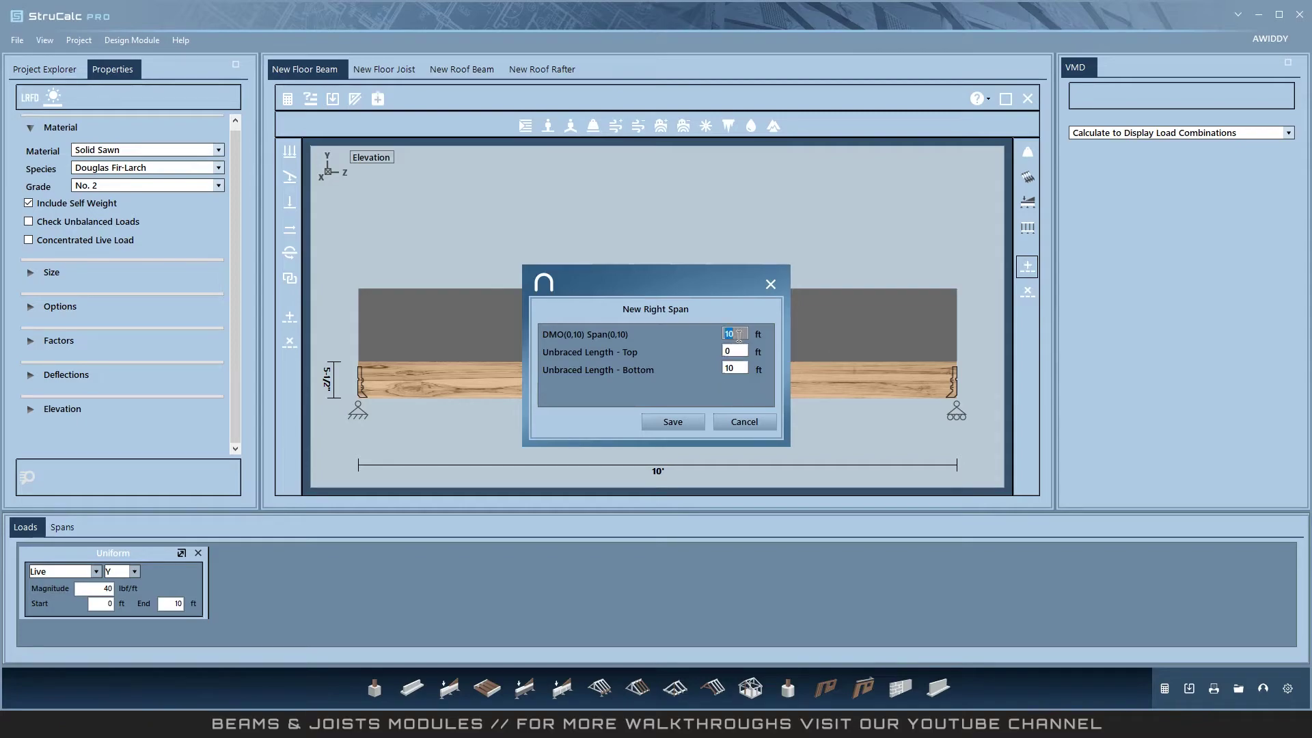
{"action": "type", "text": "5"}
{"action": "left_click", "coordinate": [690, 418]}
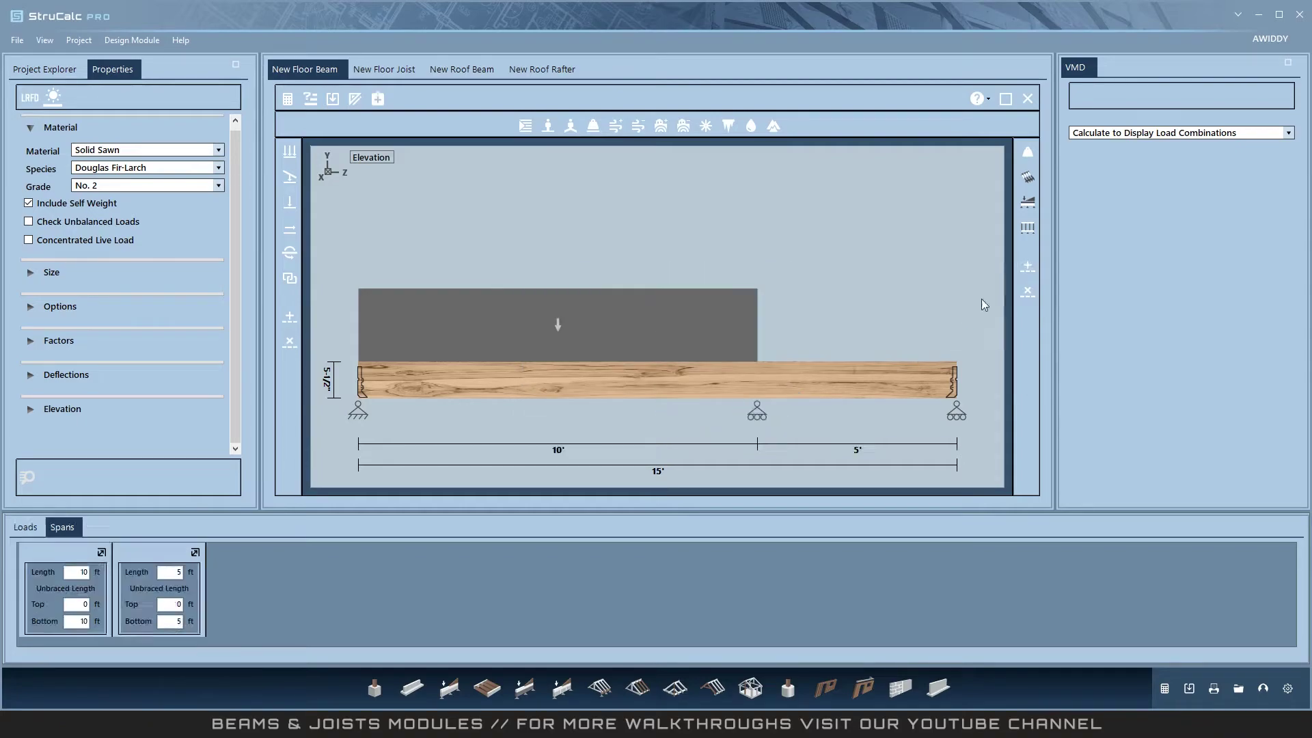
{"action": "left_click", "coordinate": [1026, 269]}
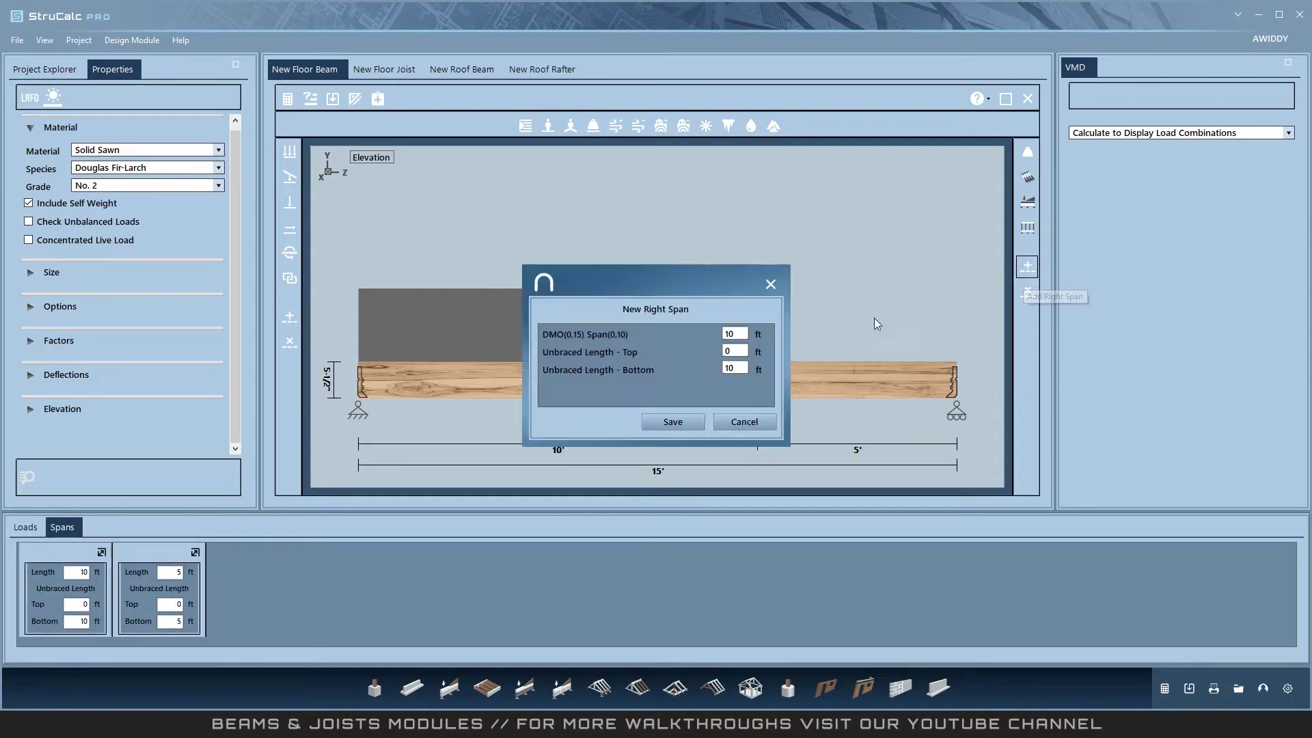
{"action": "left_click", "coordinate": [737, 351]}
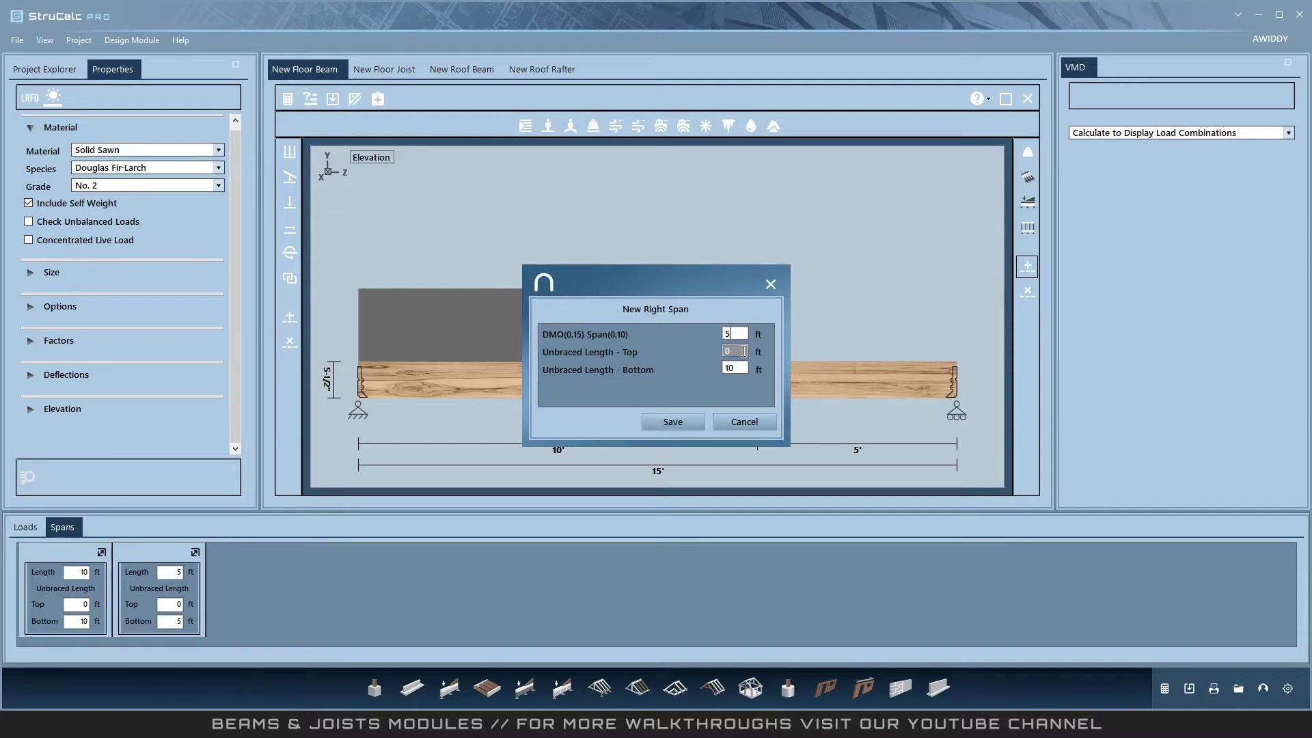
{"action": "left_click", "coordinate": [669, 420]}
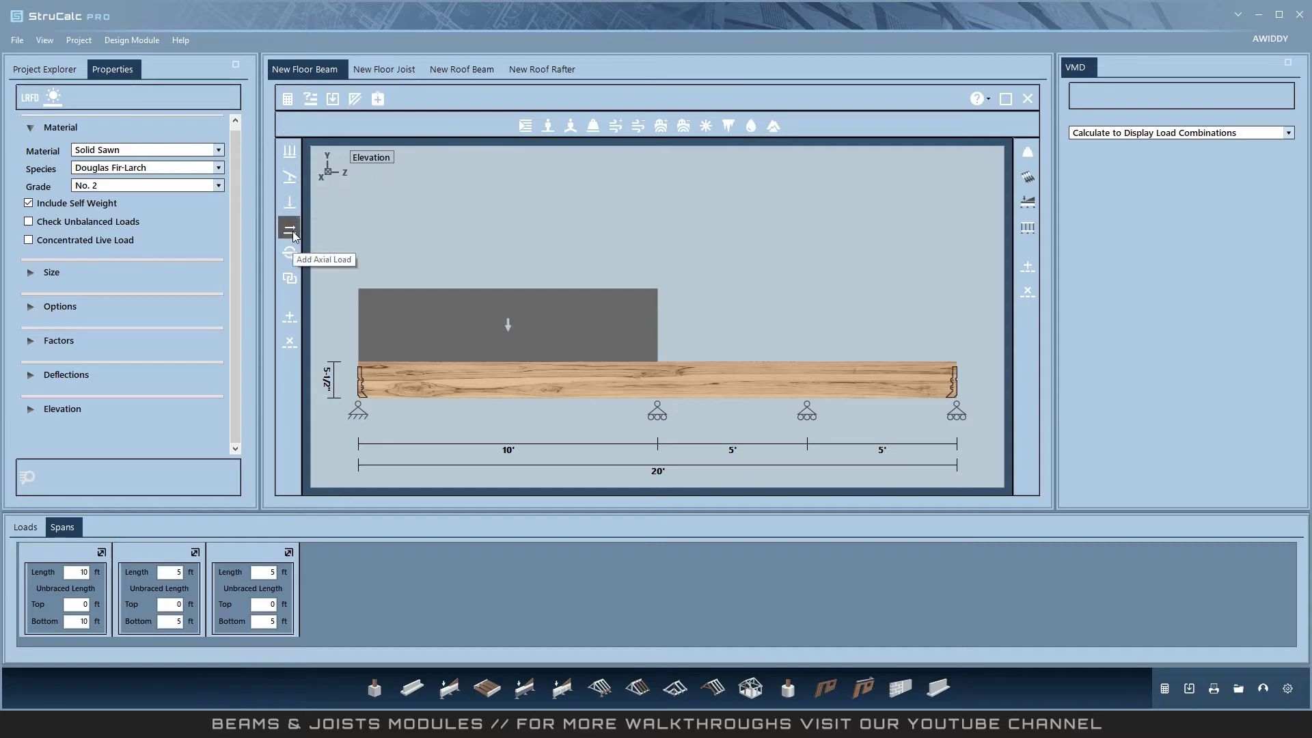
- Try 3 ft roof and floor tributary widths and check the loads in Design View
{"action": "left_click", "coordinate": [1034, 178]}
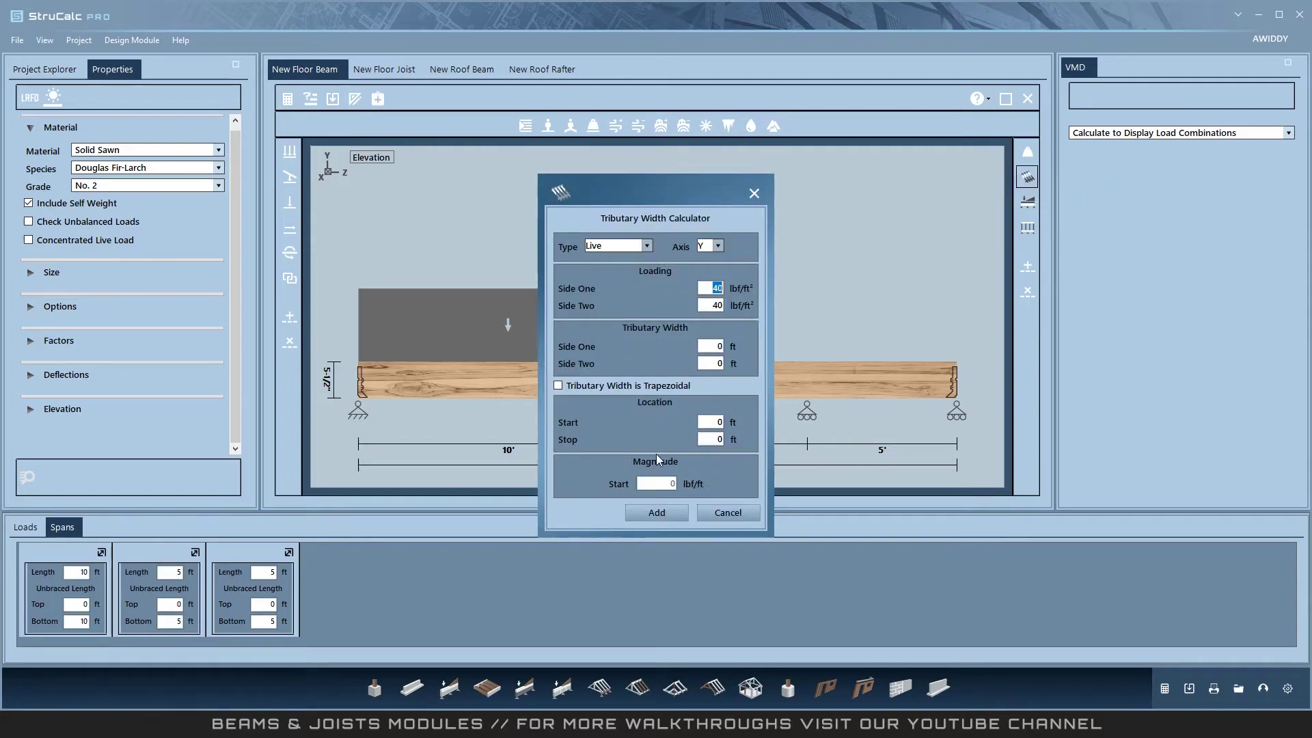
{"action": "left_click", "coordinate": [726, 513]}
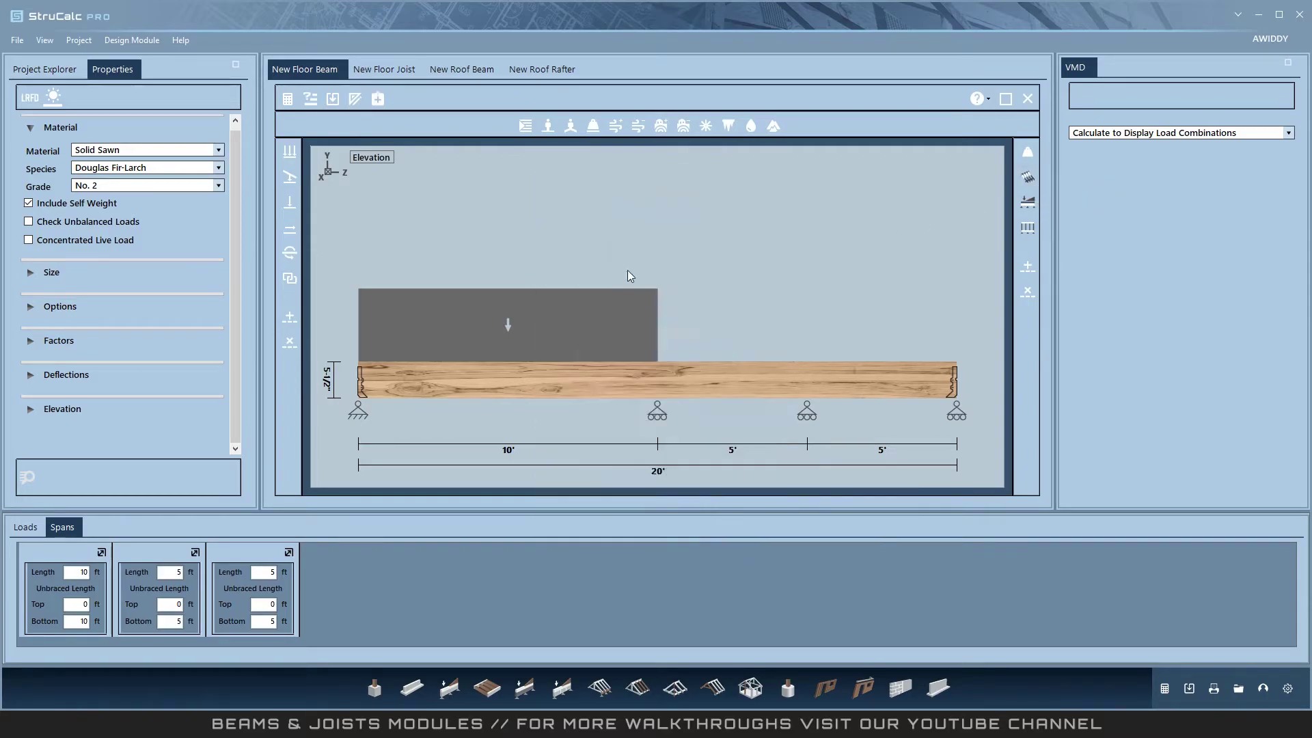
{"action": "left_click", "coordinate": [356, 100]}
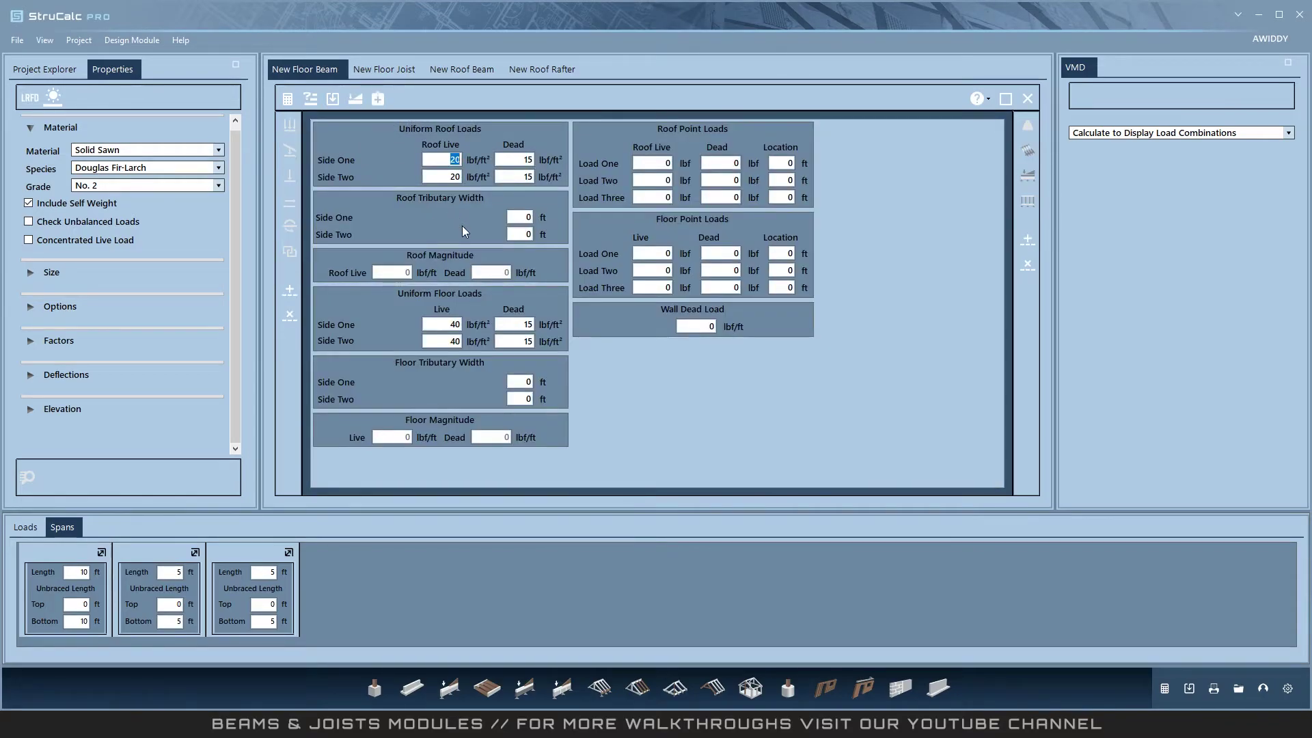
{"action": "left_click", "coordinate": [512, 217]}
{"action": "type", "text": "3"}
{"action": "left_click", "coordinate": [519, 232]}
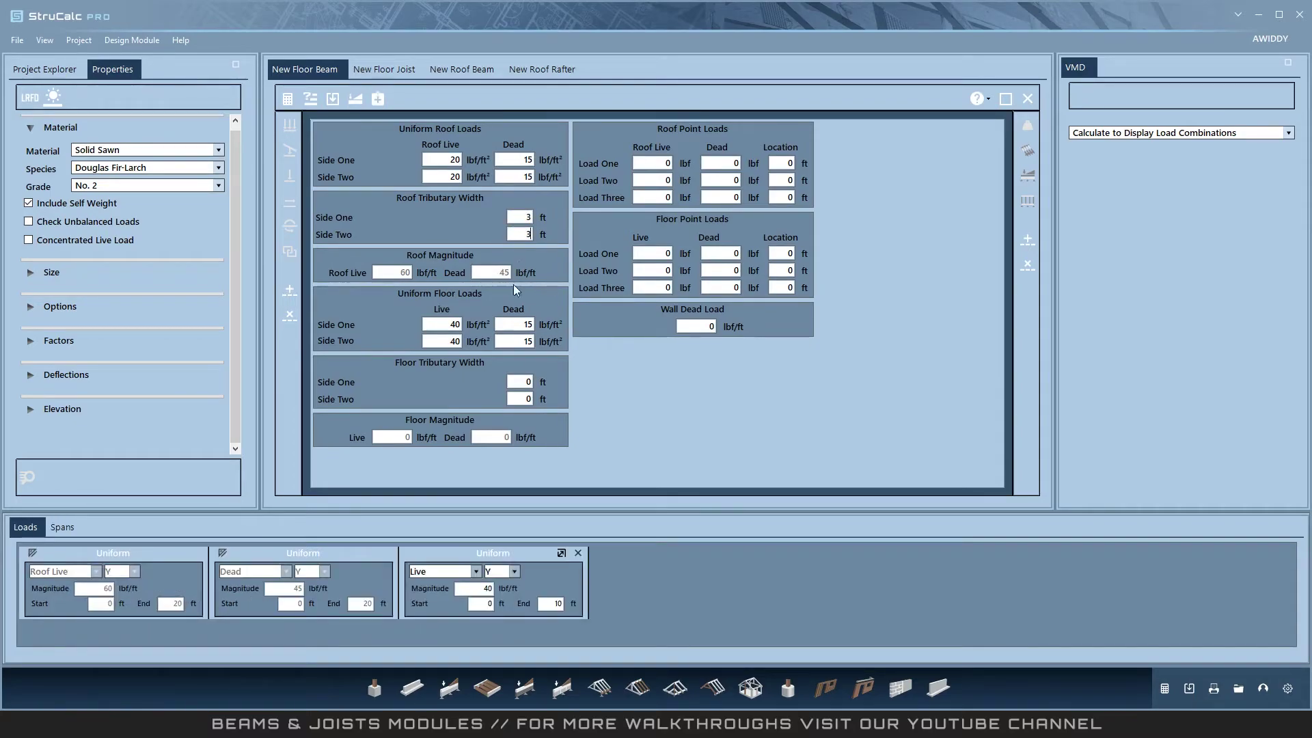
{"action": "left_click", "coordinate": [520, 380]}
{"action": "type", "text": "3"}
{"action": "left_click", "coordinate": [518, 397]}
{"action": "type", "text": "3"}
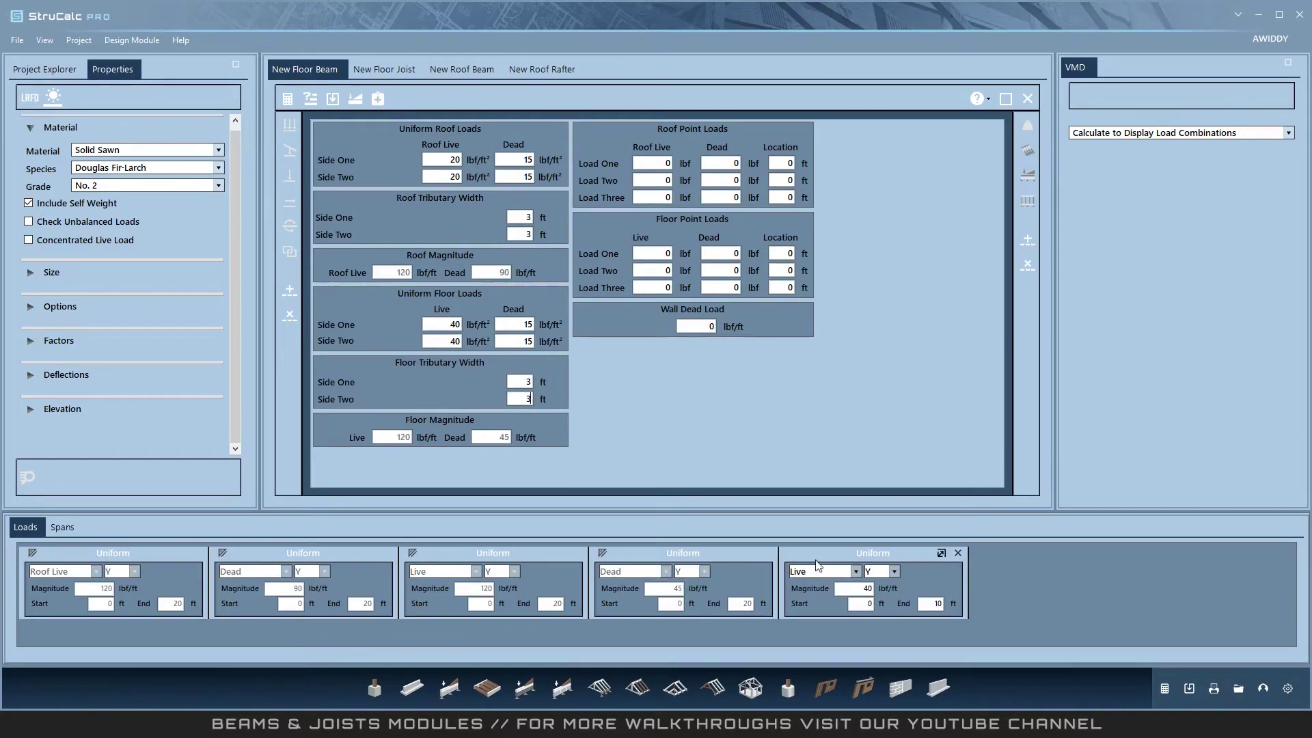
{"action": "left_click", "coordinate": [355, 100]}
- Reset all roof and floor tributary widths to 0 and return to the elevation drawing
{"action": "left_click", "coordinate": [355, 99]}
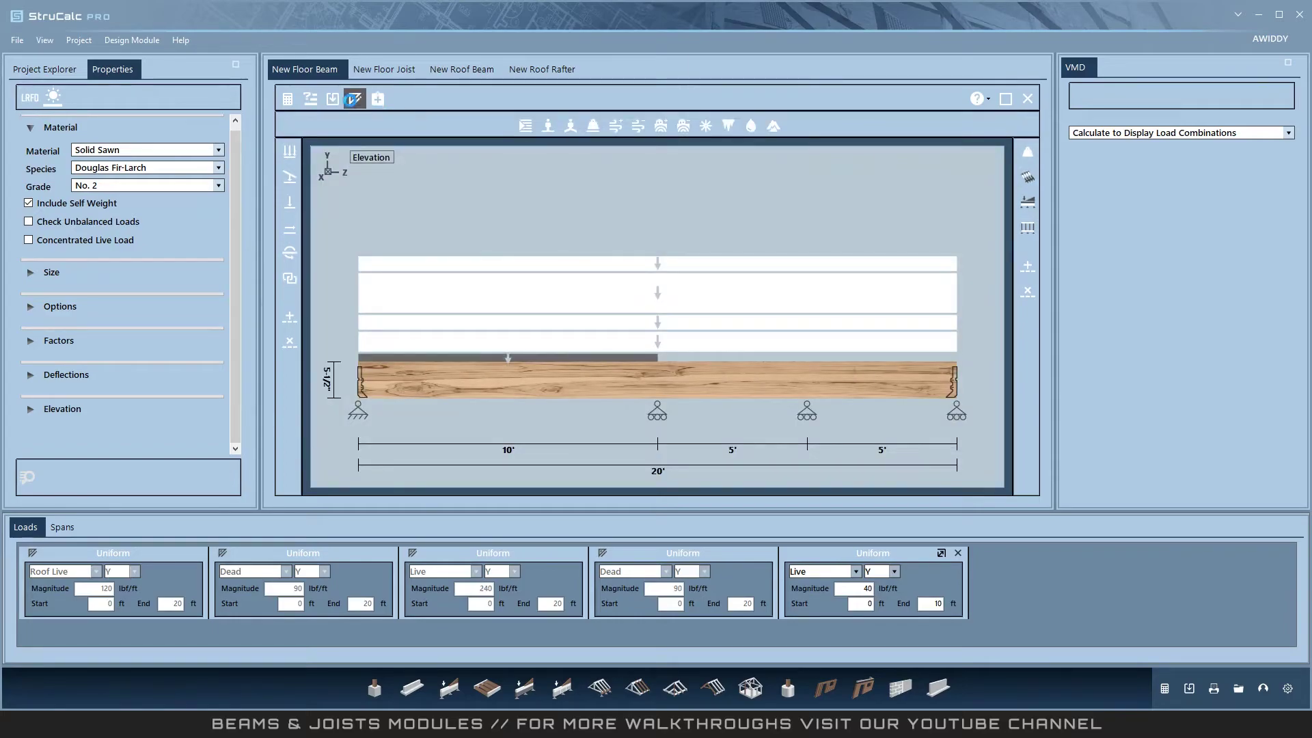
{"action": "left_click", "coordinate": [519, 218]}
{"action": "type", "text": "0"}
{"action": "left_click", "coordinate": [515, 235]}
{"action": "type", "text": "0"}
{"action": "left_click", "coordinate": [520, 382]}
{"action": "type", "text": "0"}
{"action": "left_click", "coordinate": [524, 398]}
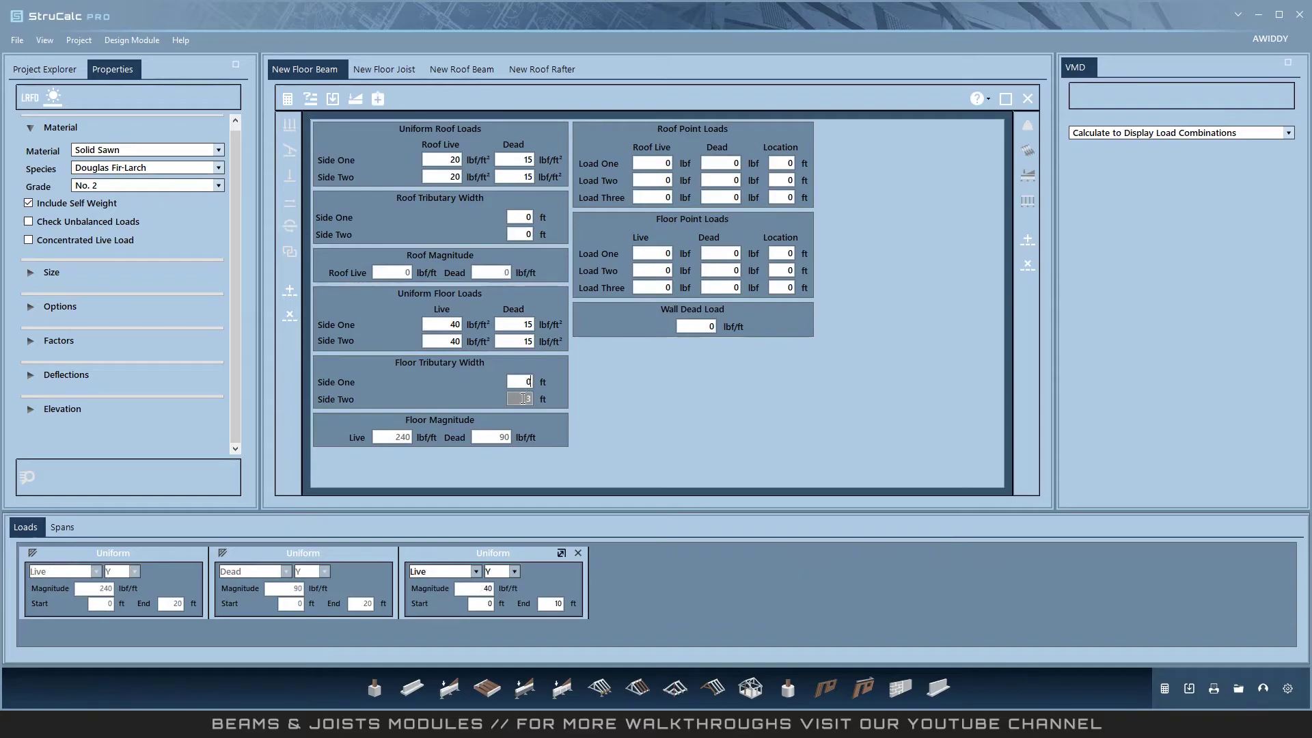
{"action": "type", "text": "0"}
{"action": "left_click", "coordinate": [356, 99]}
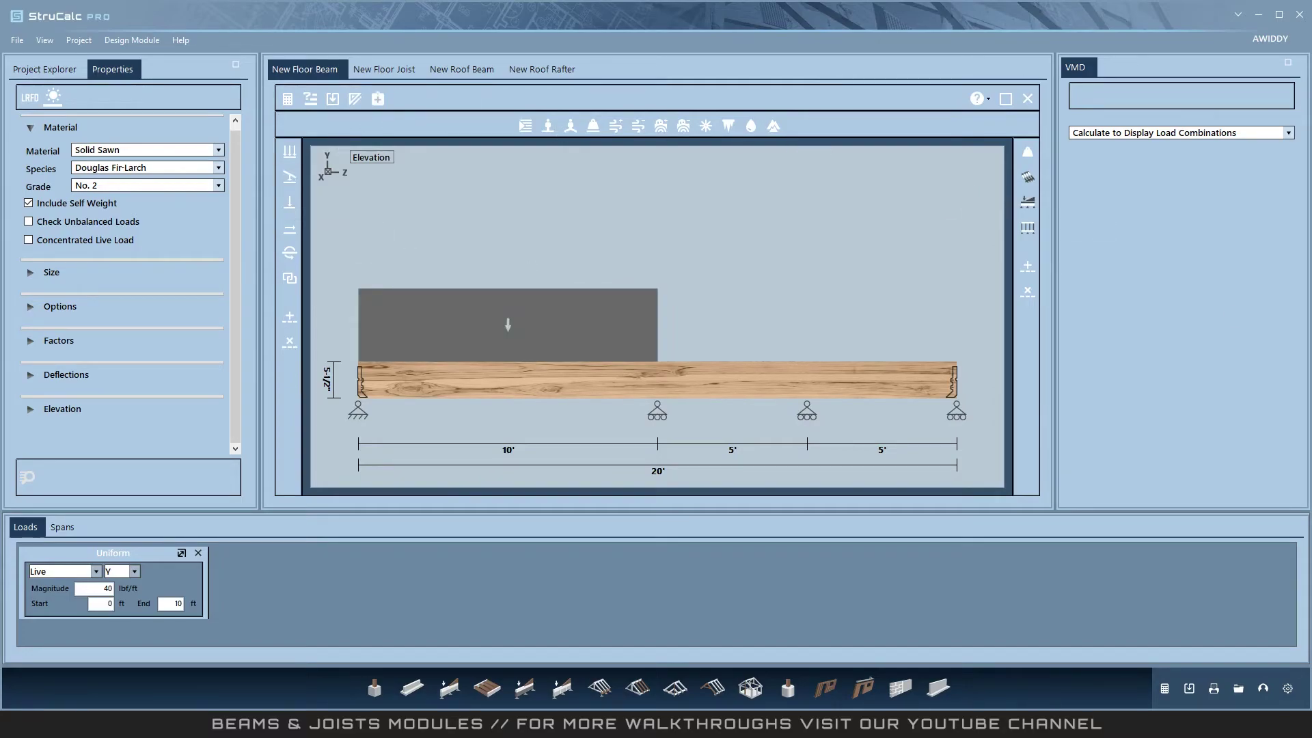
- Add a 40 lbf live point load at 15 ft and view the beam in plan
{"action": "left_click", "coordinate": [289, 203]}
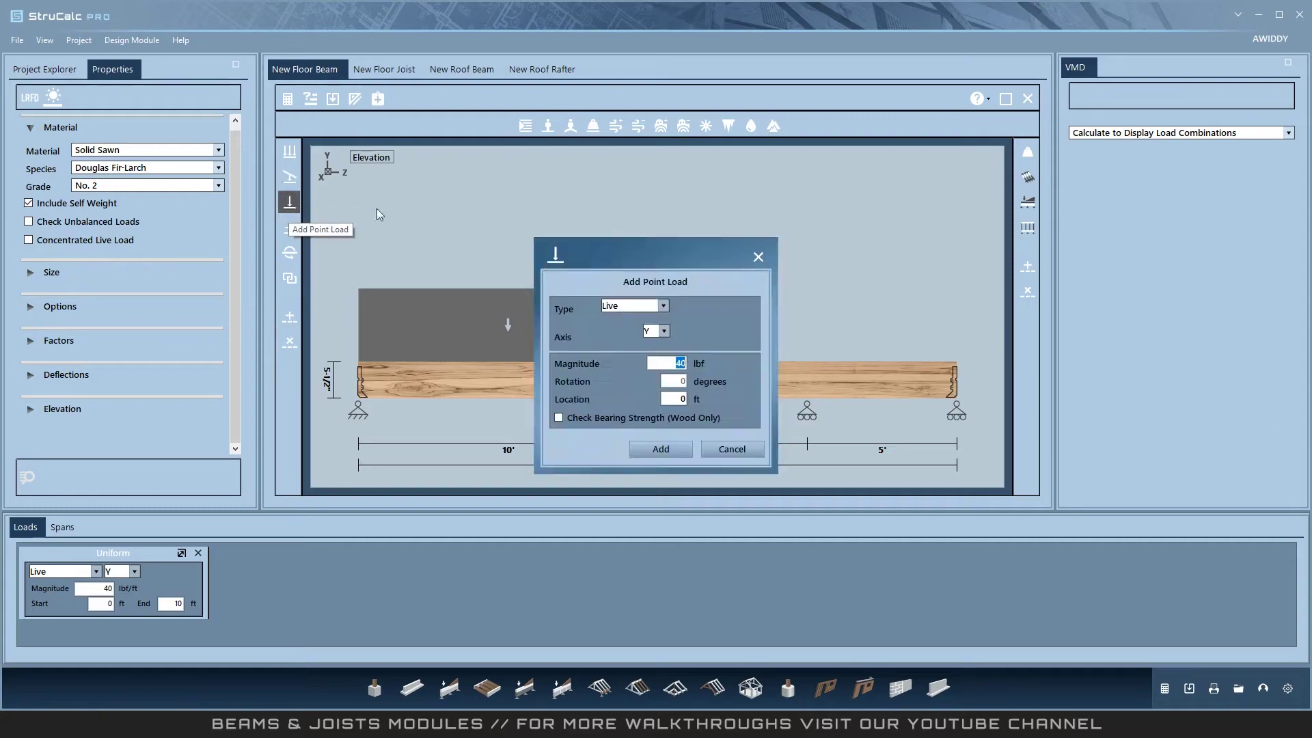
{"action": "left_click", "coordinate": [680, 400]}
{"action": "type", "text": "15"}
{"action": "left_click", "coordinate": [657, 449]}
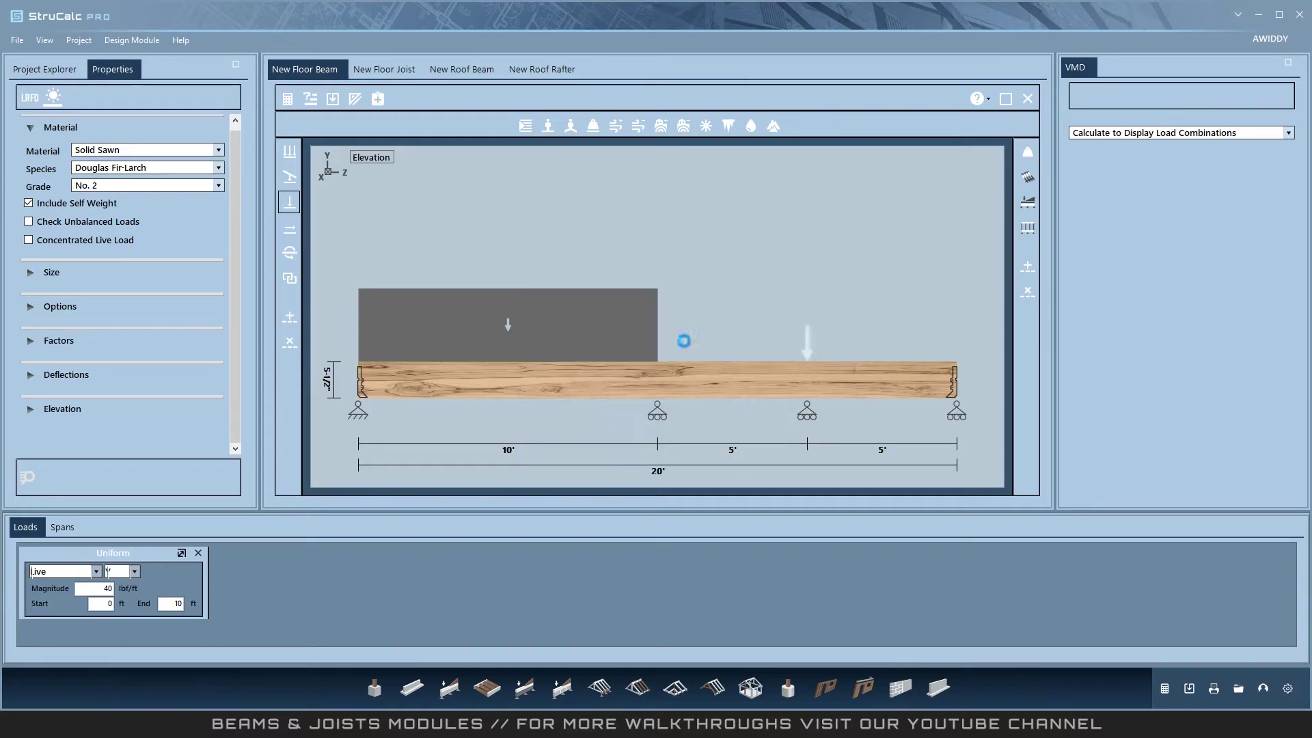
{"action": "left_click", "coordinate": [329, 176]}
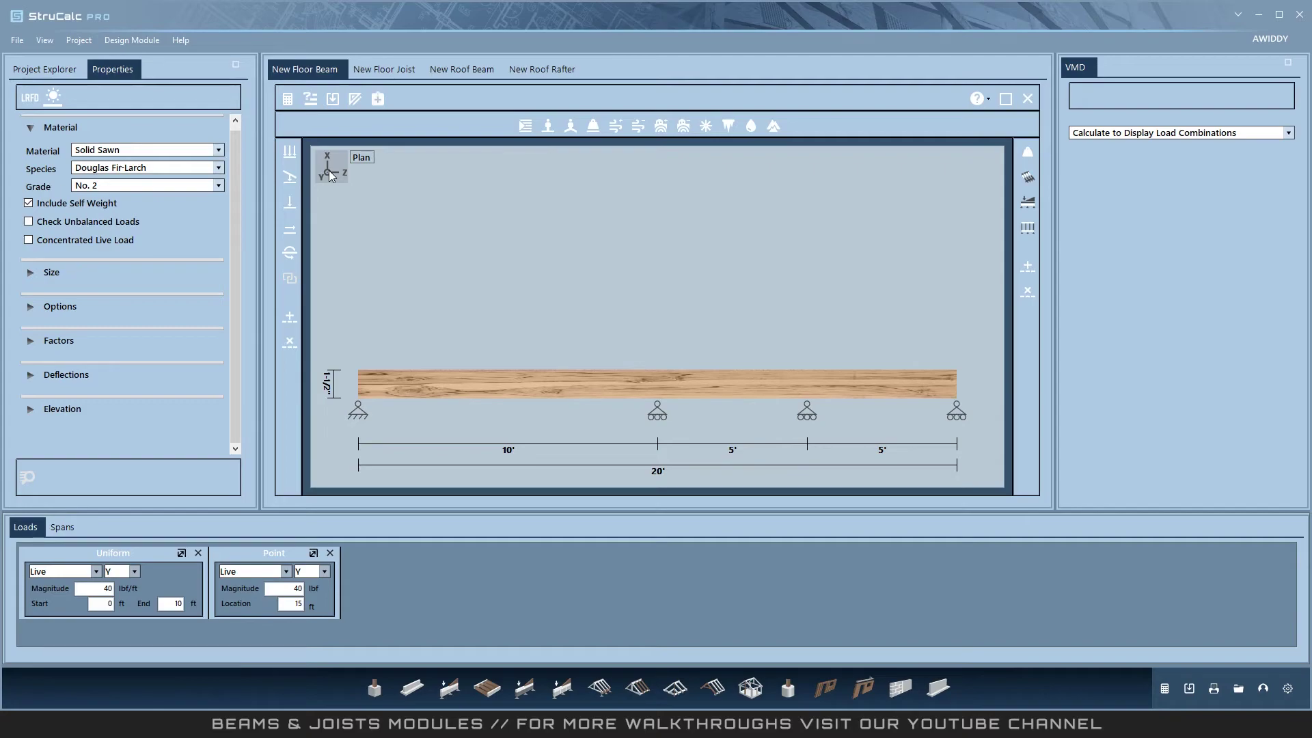
- Fill in a new uniform load as Snow, axis X, 30 lbf/ft from 0 to 20 ft
{"action": "left_click", "coordinate": [289, 154]}
{"action": "left_click", "coordinate": [696, 314]}
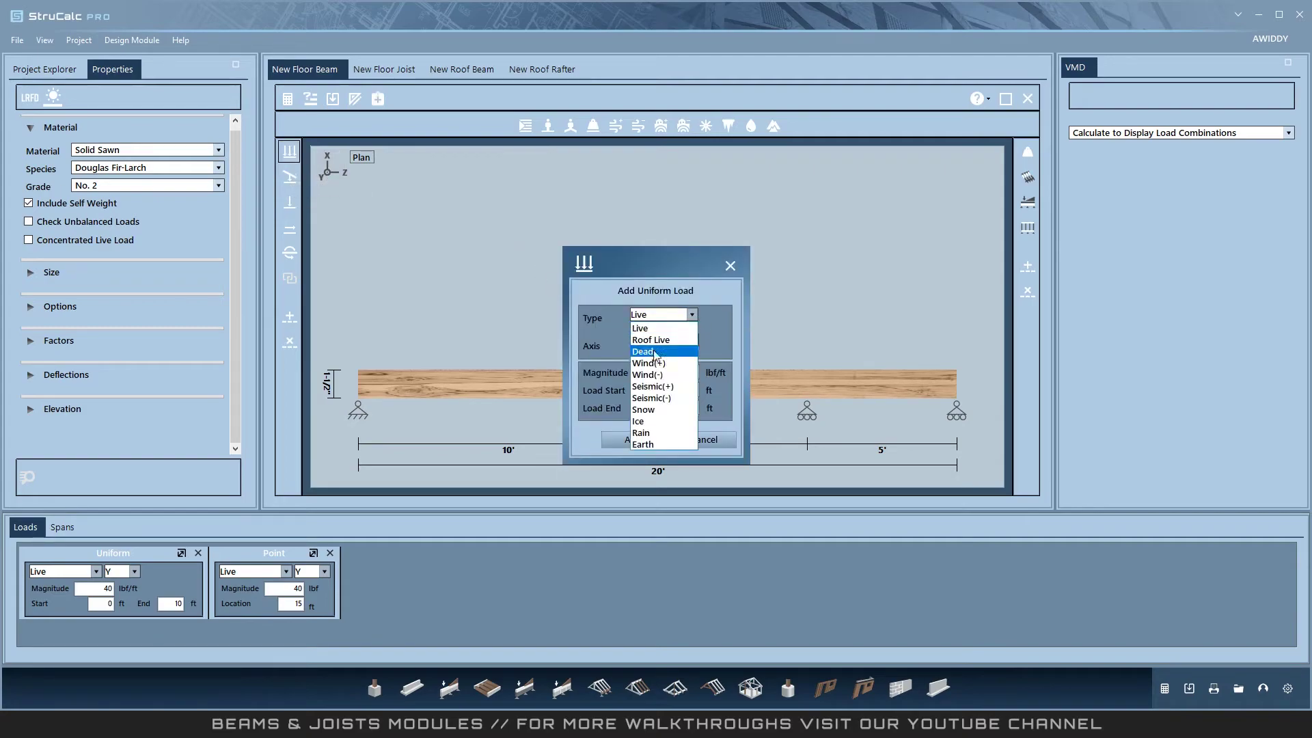
{"action": "key", "text": "Escape"}
{"action": "key", "text": "Down"}
{"action": "key", "text": "Down"}
{"action": "key", "text": "Tab"}
{"action": "key", "text": "Tab"}
{"action": "type", "text": "30"}
{"action": "key", "text": "Tab"}
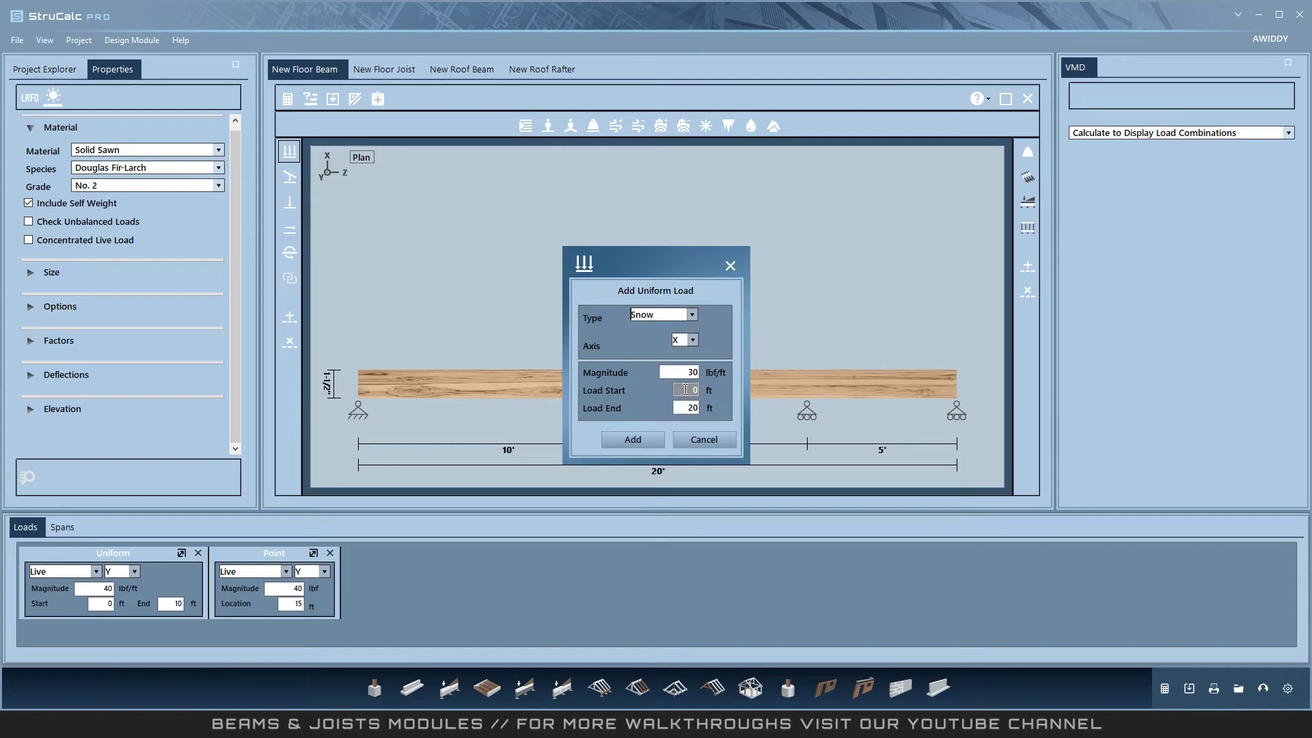
{"action": "left_click", "coordinate": [689, 372]}
- Add the 30 lbf/ft snow load, view it in elevation, and cancel a second uniform load
{"action": "left_click", "coordinate": [658, 435]}
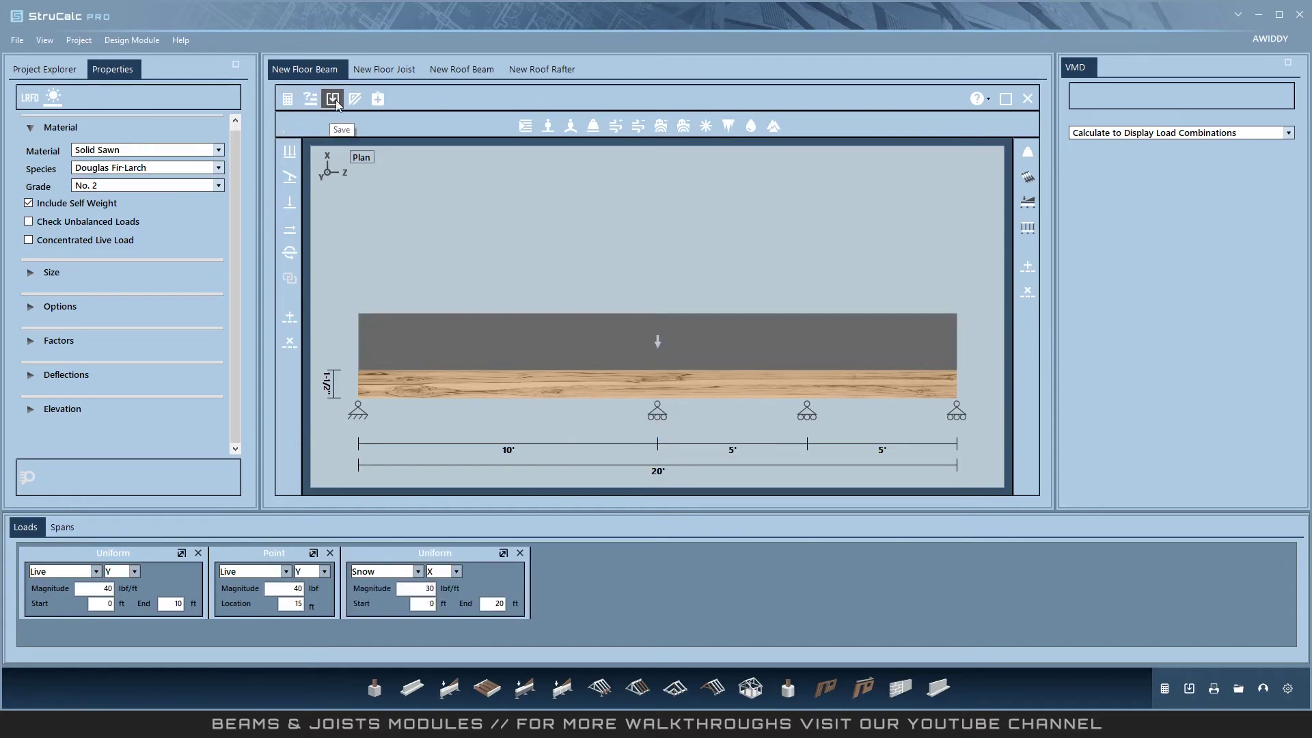
{"action": "left_click", "coordinate": [340, 170]}
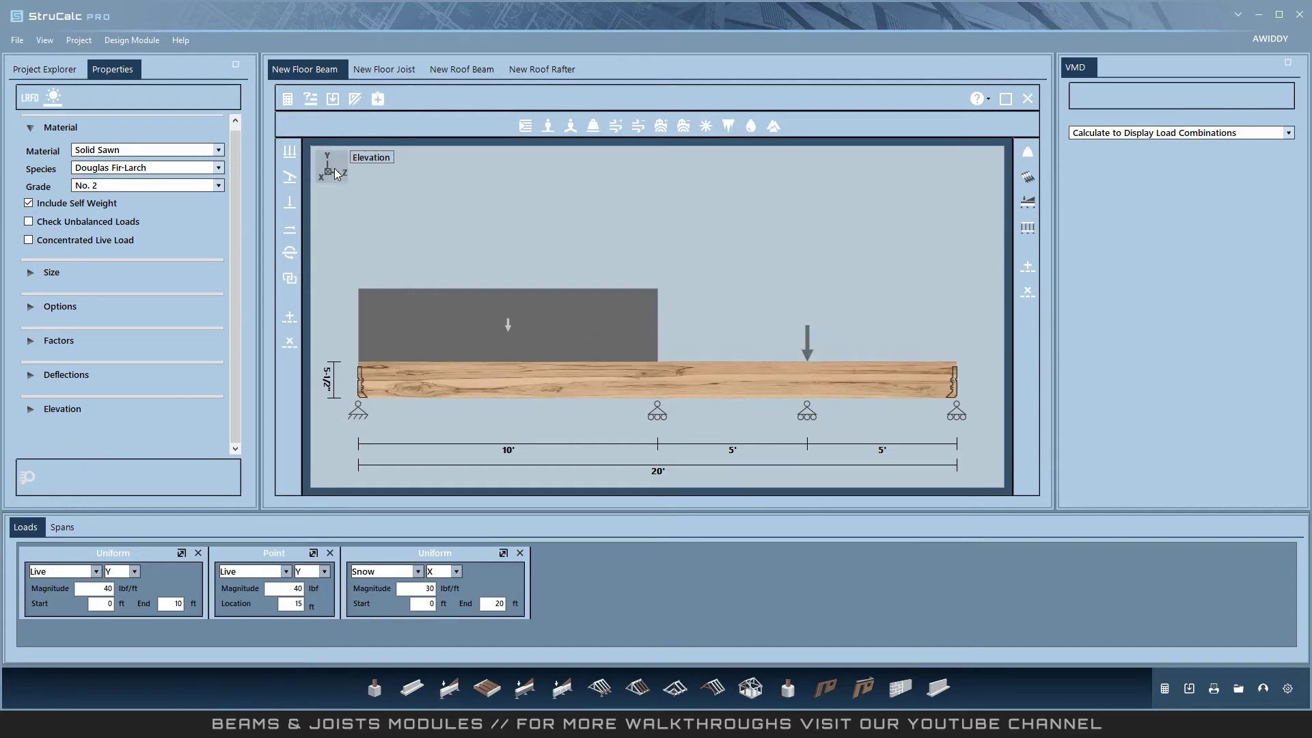
{"action": "left_click", "coordinate": [293, 158]}
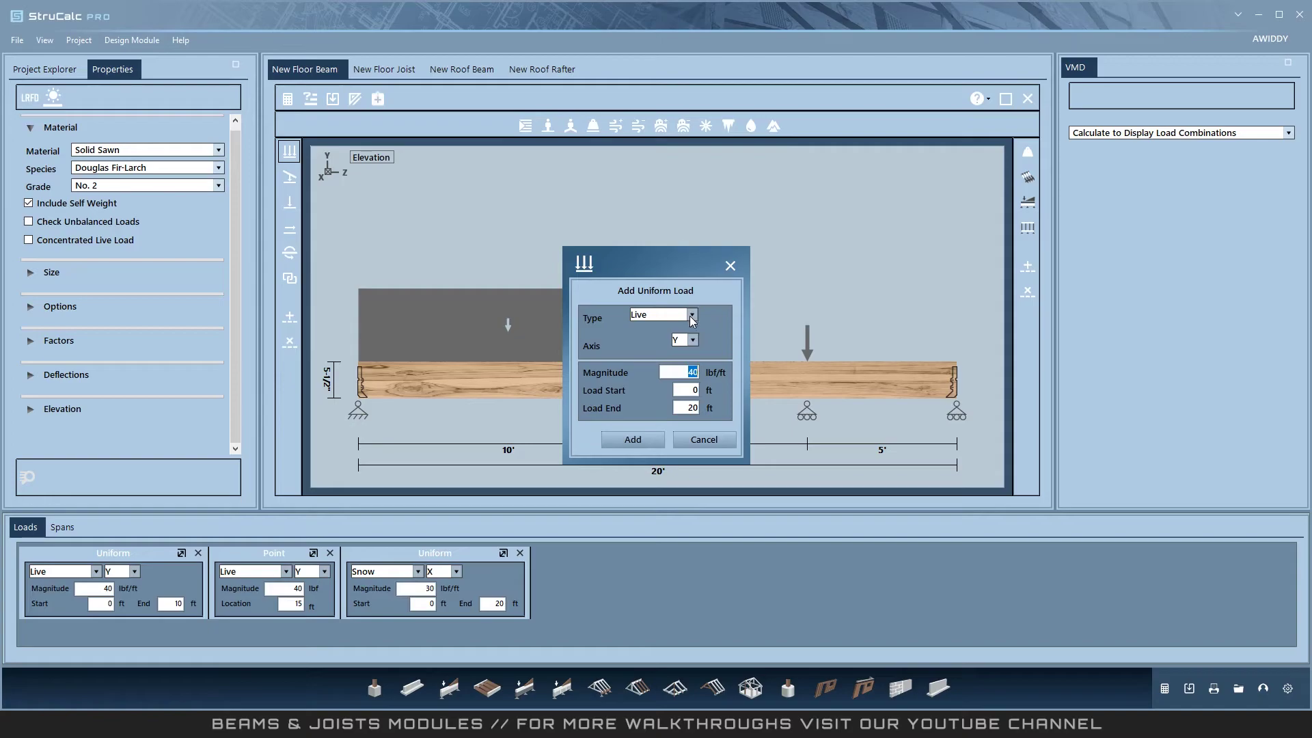
{"action": "left_click", "coordinate": [692, 315]}
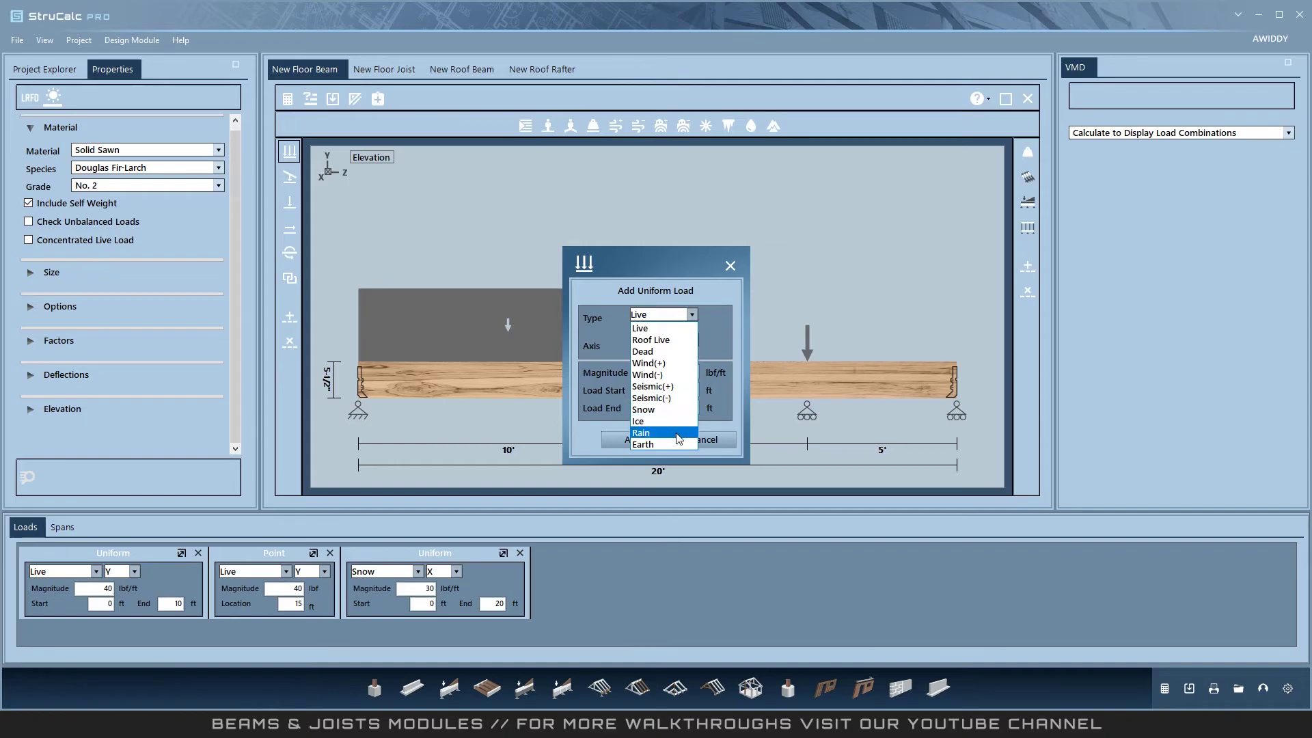
{"action": "left_click", "coordinate": [714, 440]}
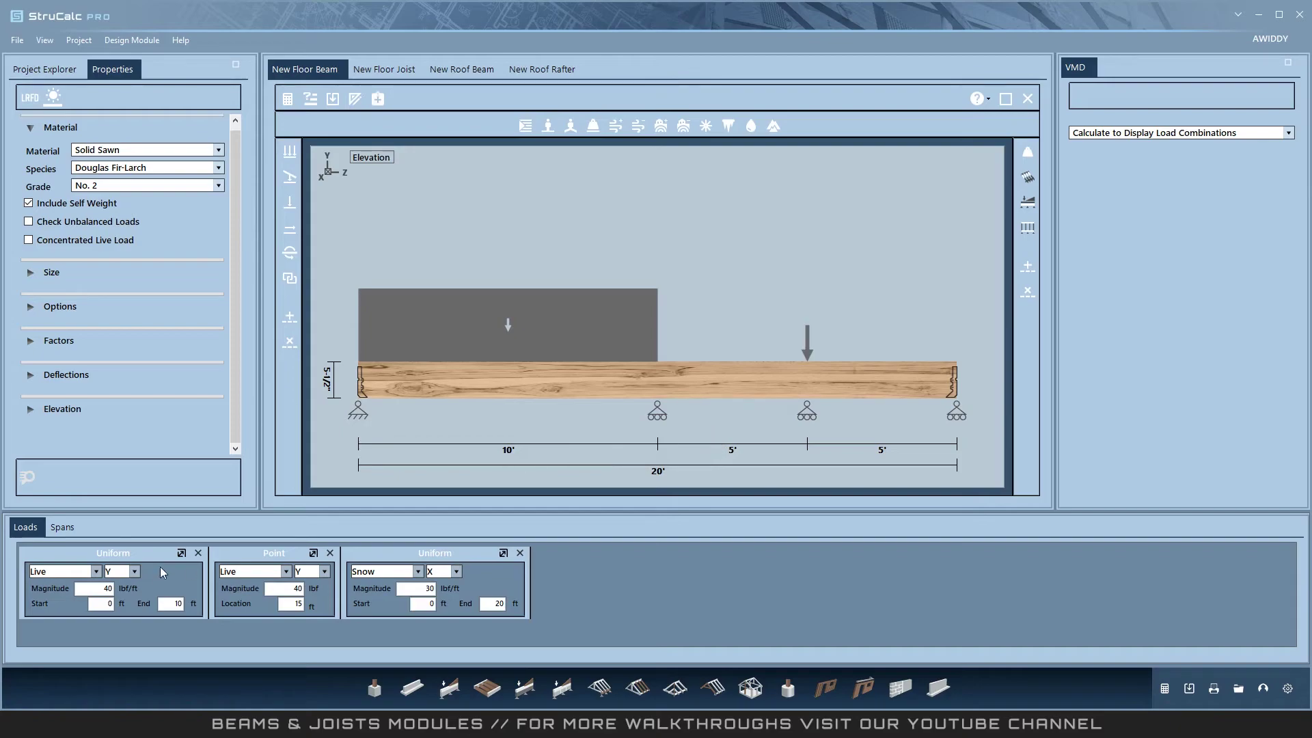
{"action": "left_click", "coordinate": [96, 572]}
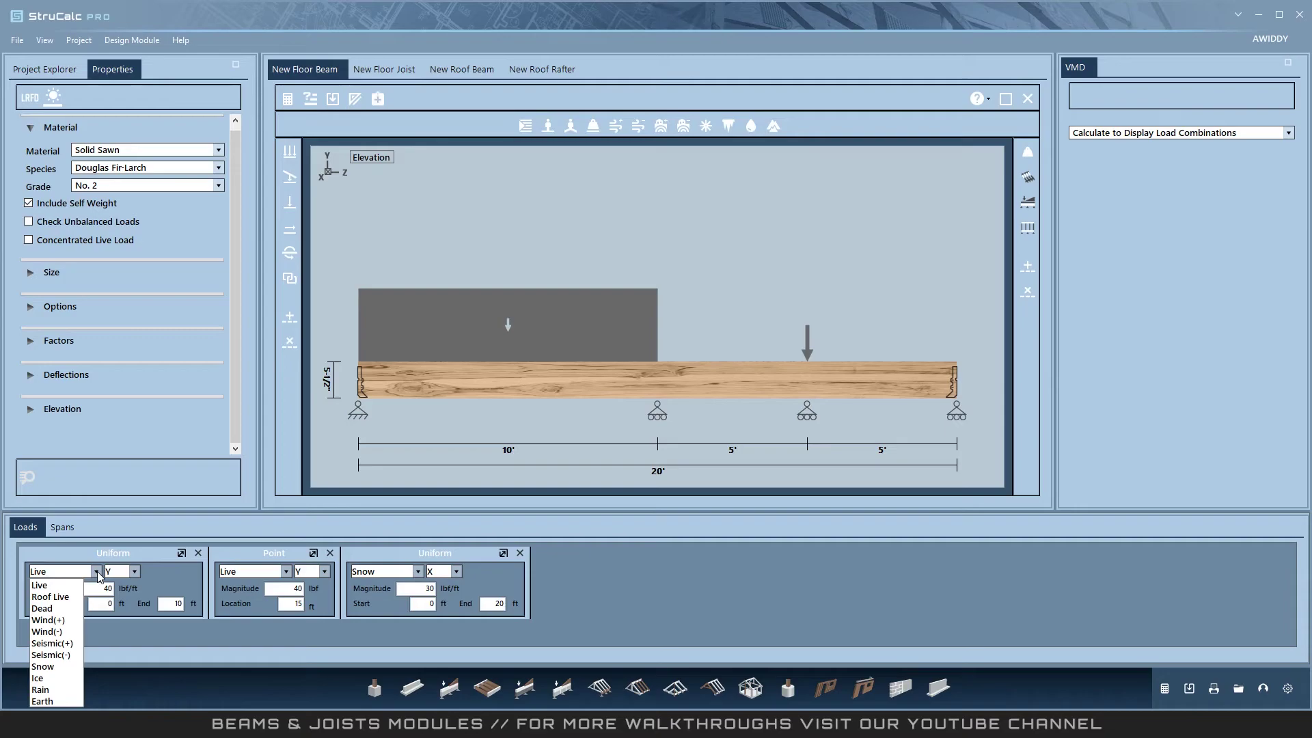
{"action": "left_click", "coordinate": [98, 573]}
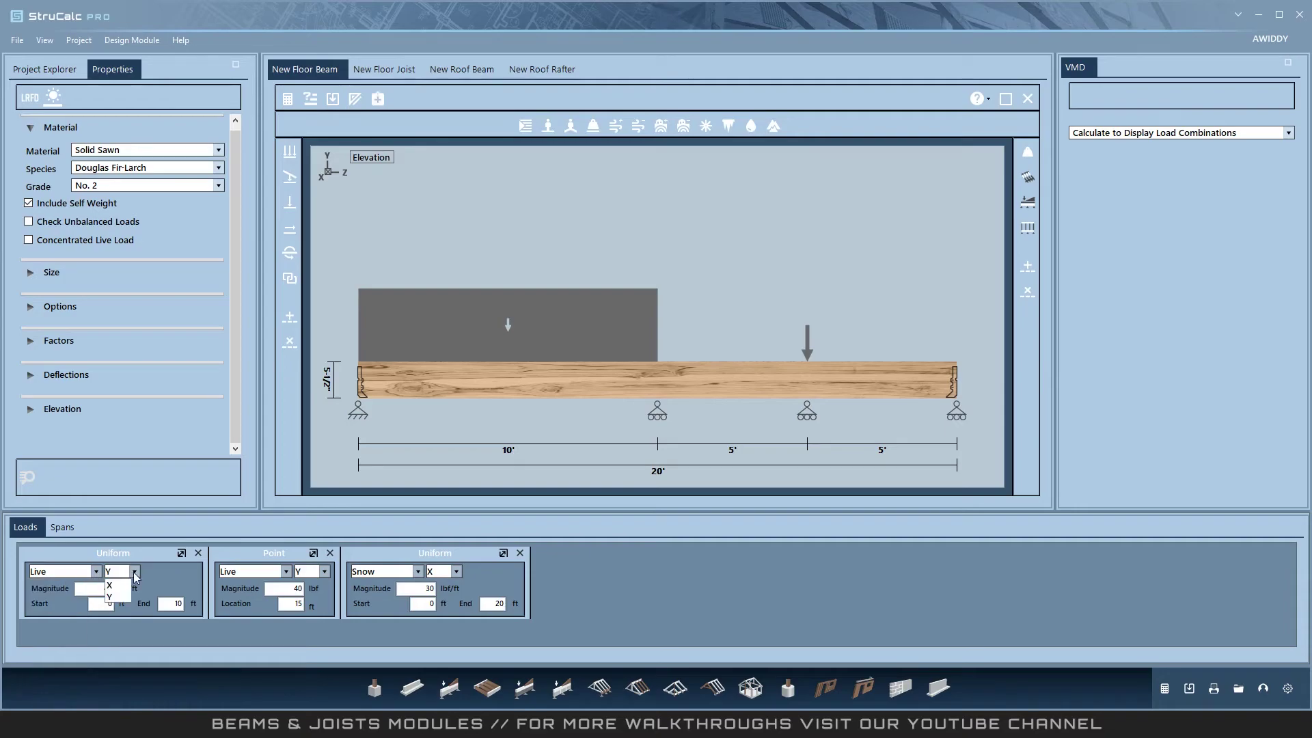
{"action": "left_click", "coordinate": [90, 591]}
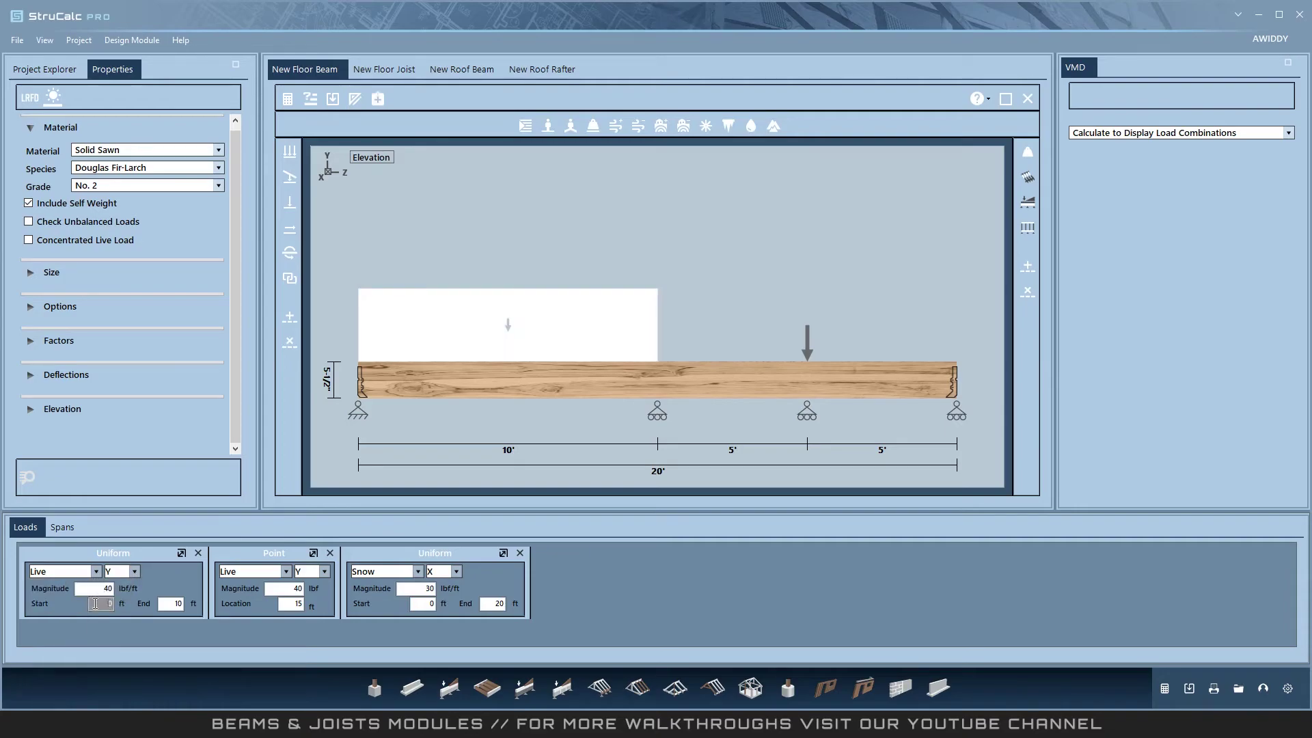
{"action": "left_click_drag", "start_coordinate": [164, 603], "coordinate": [195, 608]}
{"action": "double_click", "coordinate": [425, 592]}
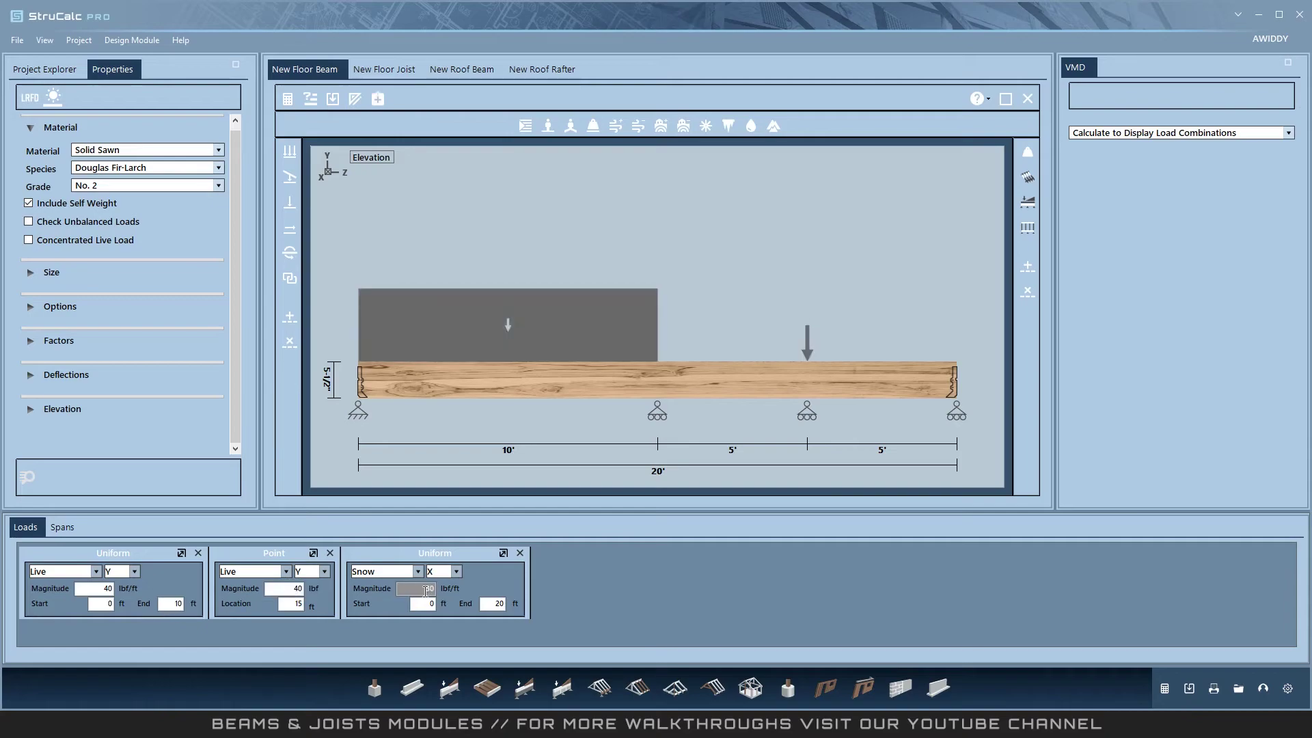
{"action": "double_click", "coordinate": [383, 570]}
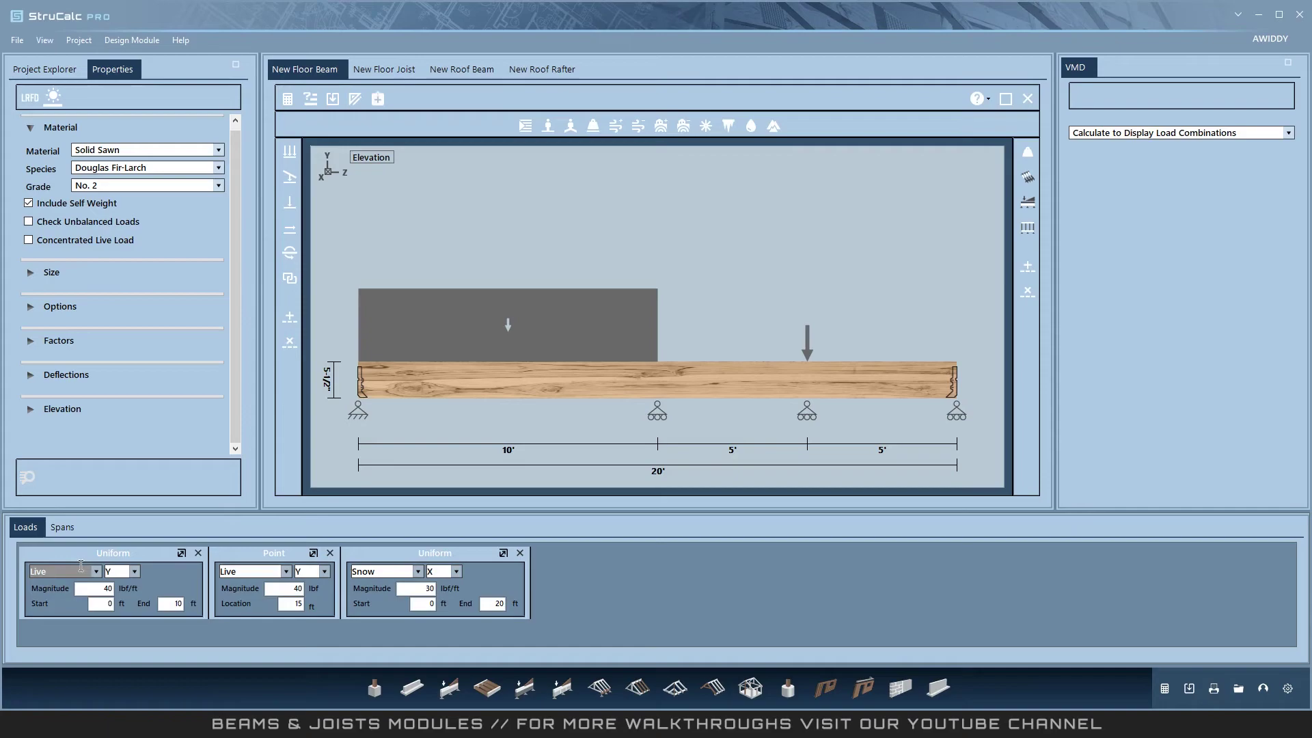
- Change the third span length to 2 ft for a 17-ft beam and open Autosize
{"action": "left_click", "coordinate": [63, 528]}
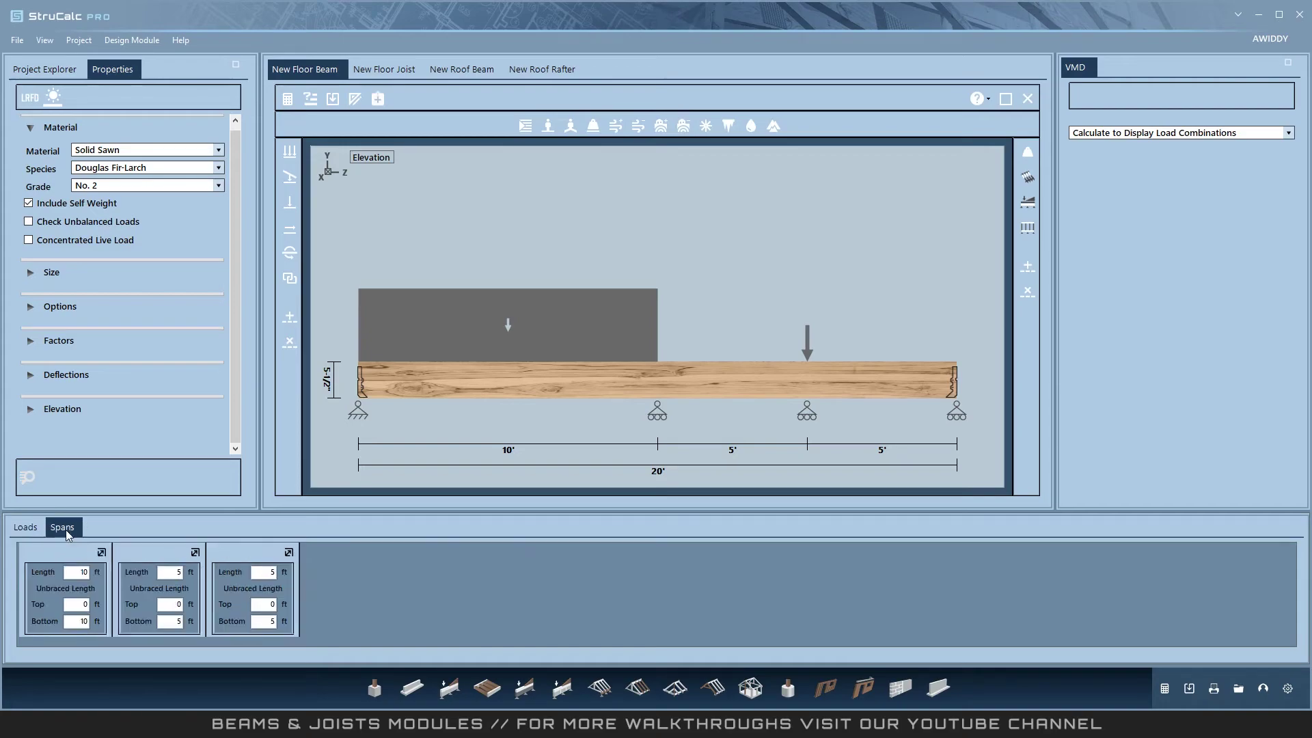
{"action": "double_click", "coordinate": [262, 571]}
{"action": "type", "text": "2"}
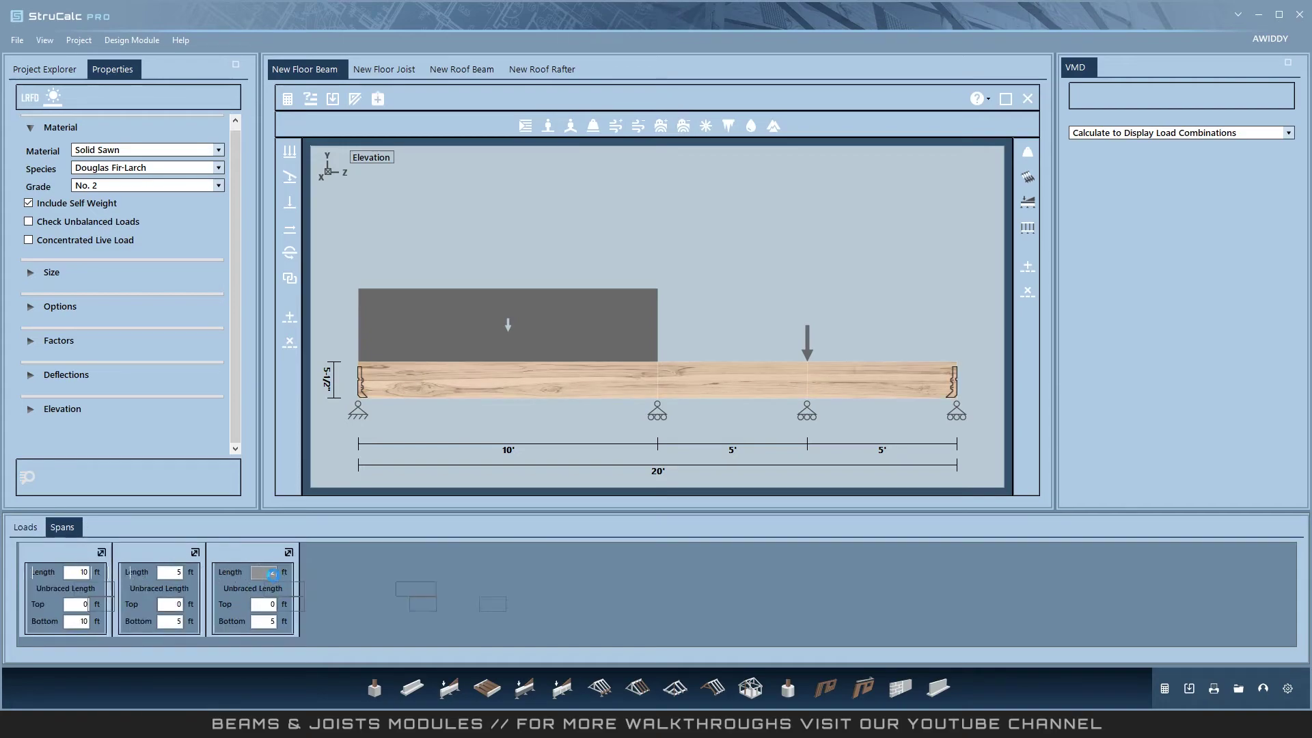
{"action": "key", "text": "Return"}
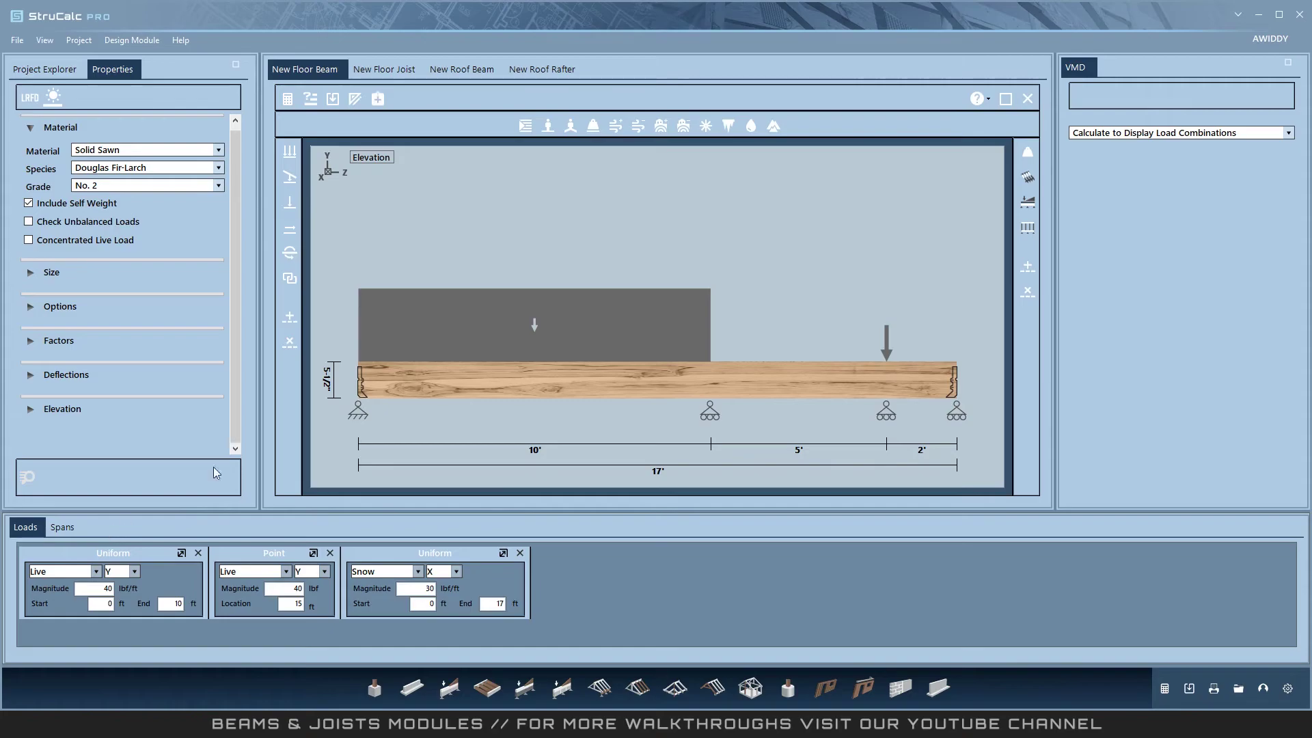
{"action": "left_click", "coordinate": [314, 100]}
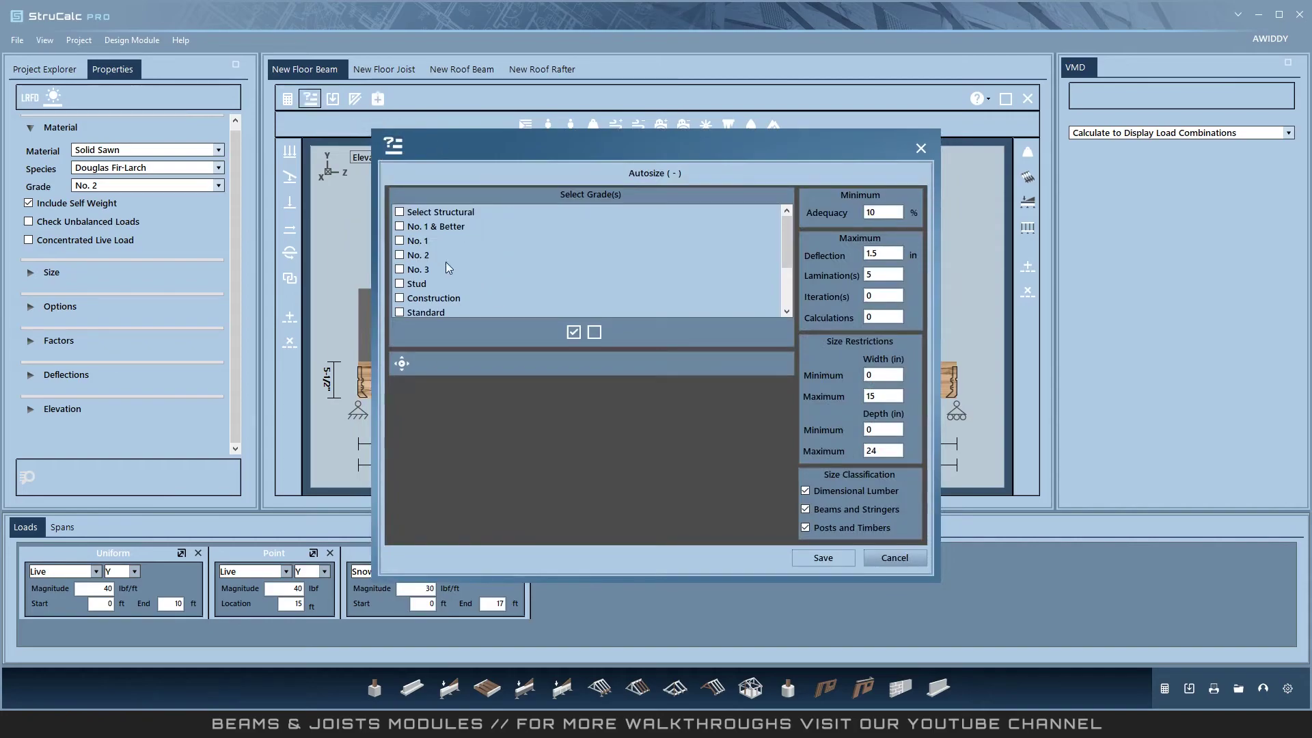
- Autosize using only No. 2 grade and apply the 3.5 x 3.5 in result
{"action": "left_click", "coordinate": [401, 256]}
{"action": "left_click", "coordinate": [402, 367]}
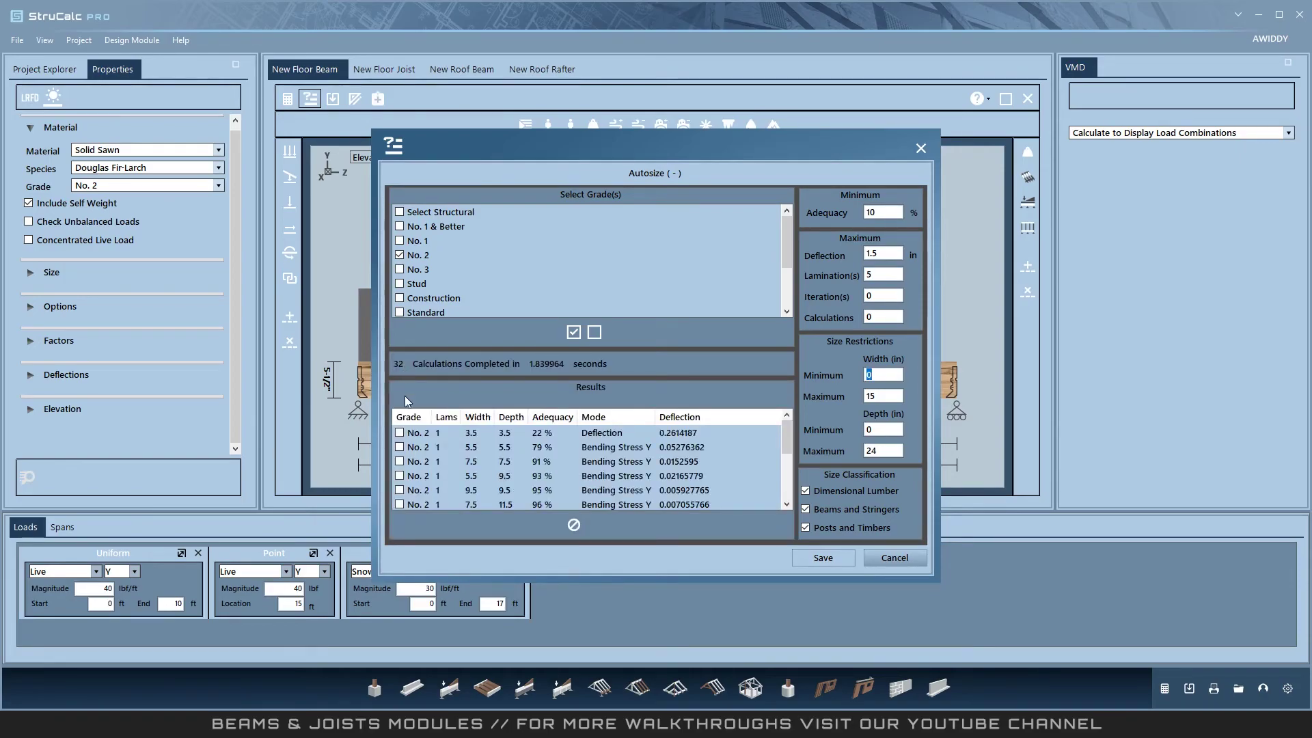
{"action": "left_click", "coordinate": [399, 432]}
{"action": "left_click", "coordinate": [817, 557]}
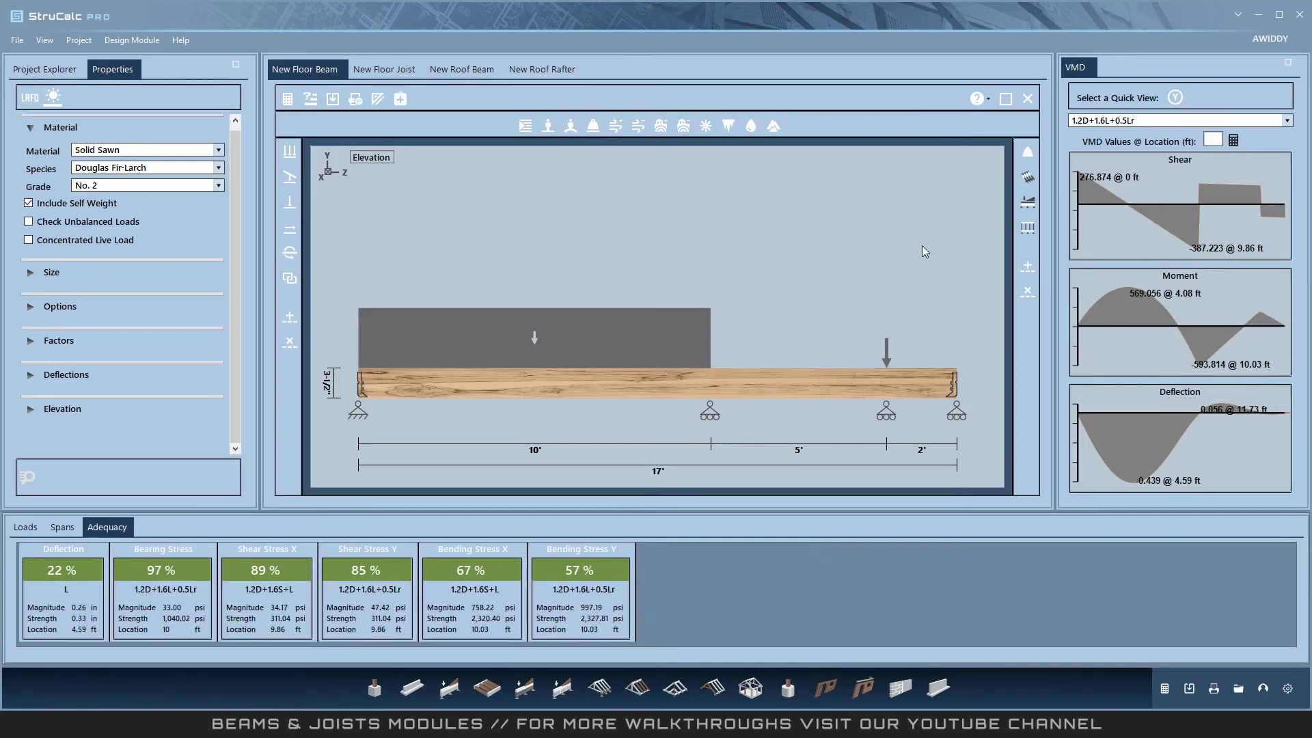
- Show VMD diagrams for L, then 1.2D+1.6L+0.5S, finally 1.4D, and preview the report
{"action": "left_click", "coordinate": [1287, 121]}
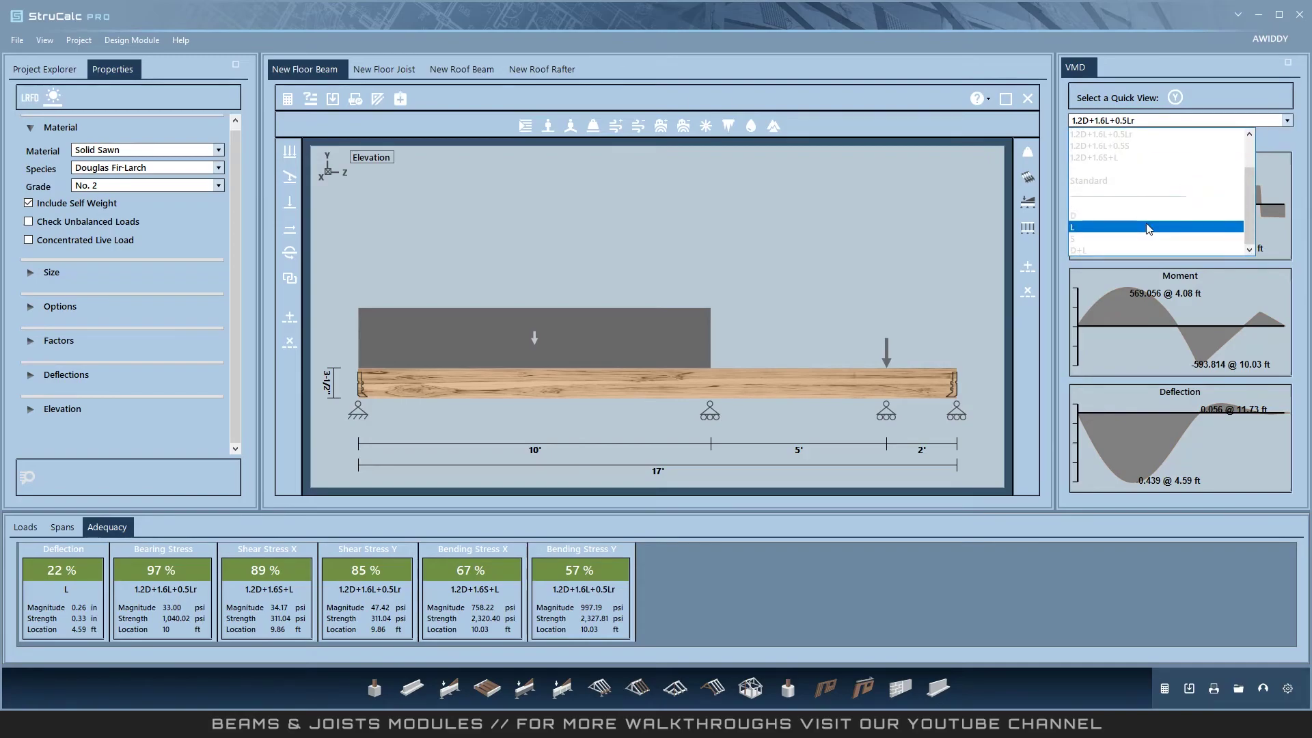
{"action": "left_click", "coordinate": [1155, 222]}
{"action": "left_click", "coordinate": [1287, 121]}
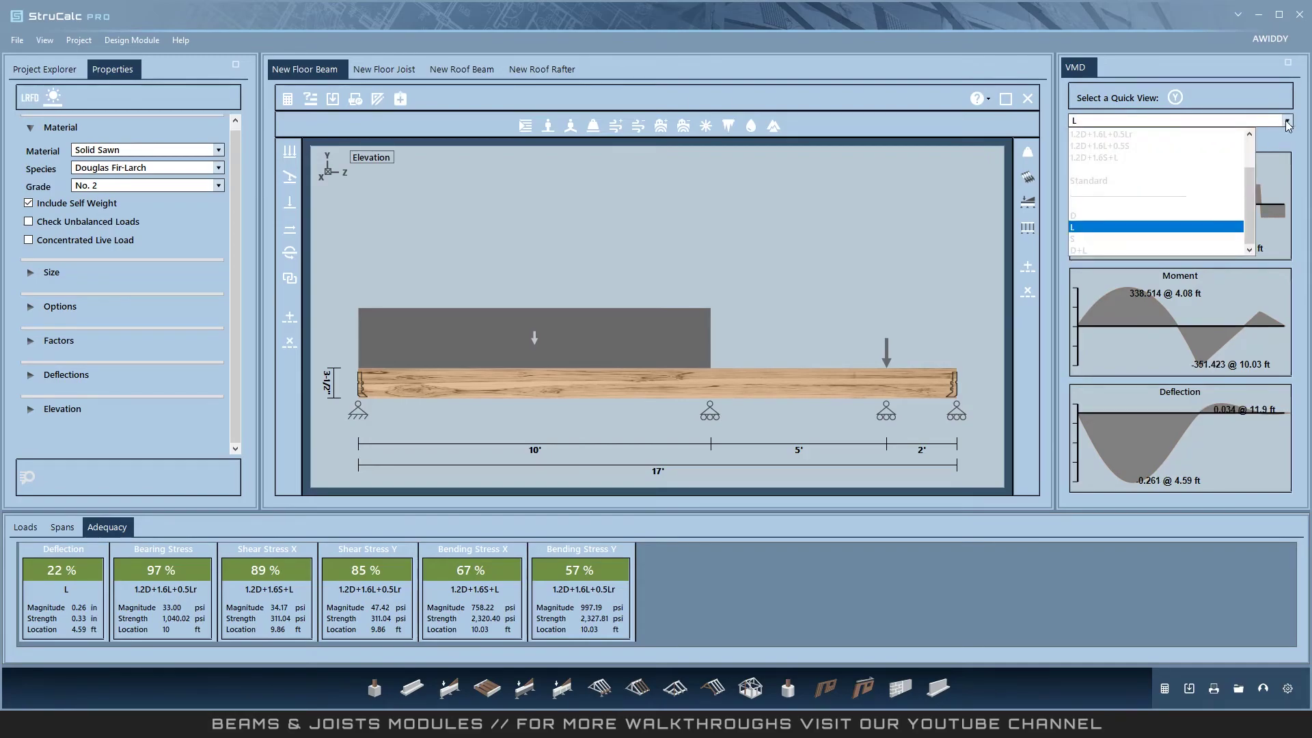
{"action": "left_click", "coordinate": [1193, 149]}
{"action": "left_click", "coordinate": [1287, 120]}
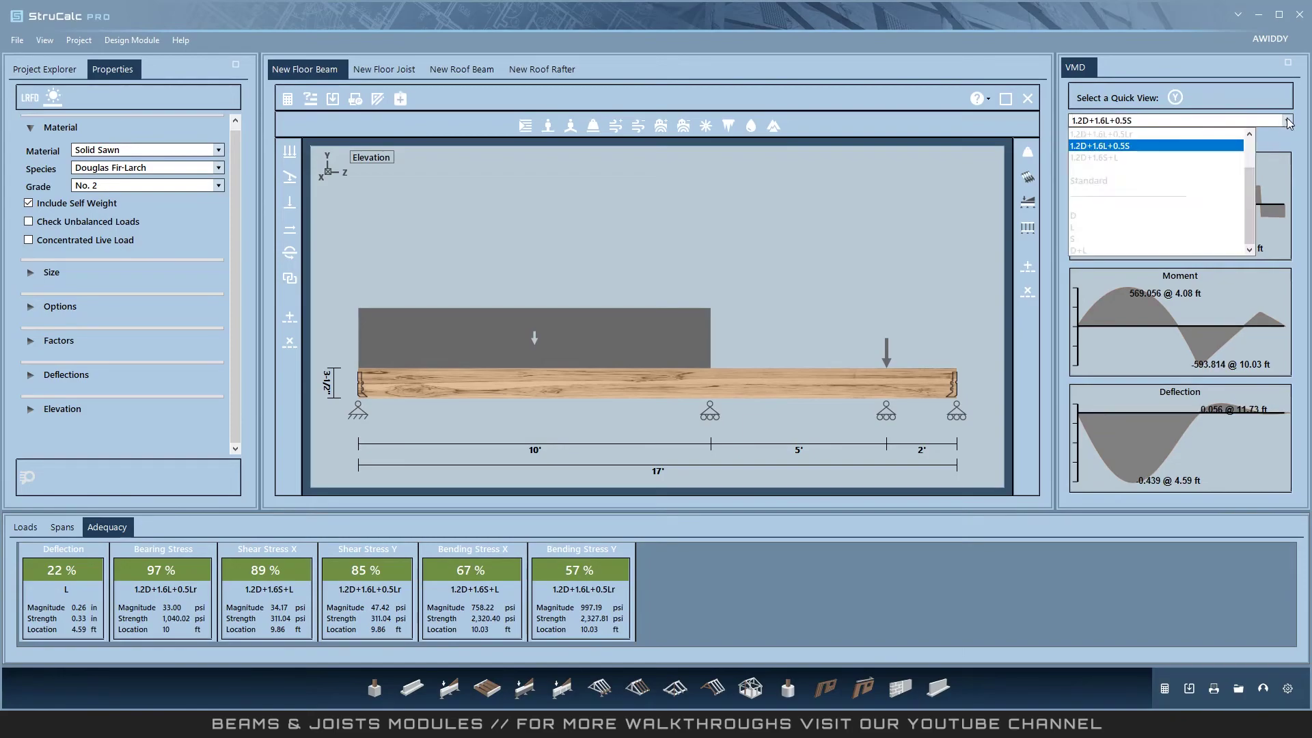
{"action": "left_click", "coordinate": [1157, 170]}
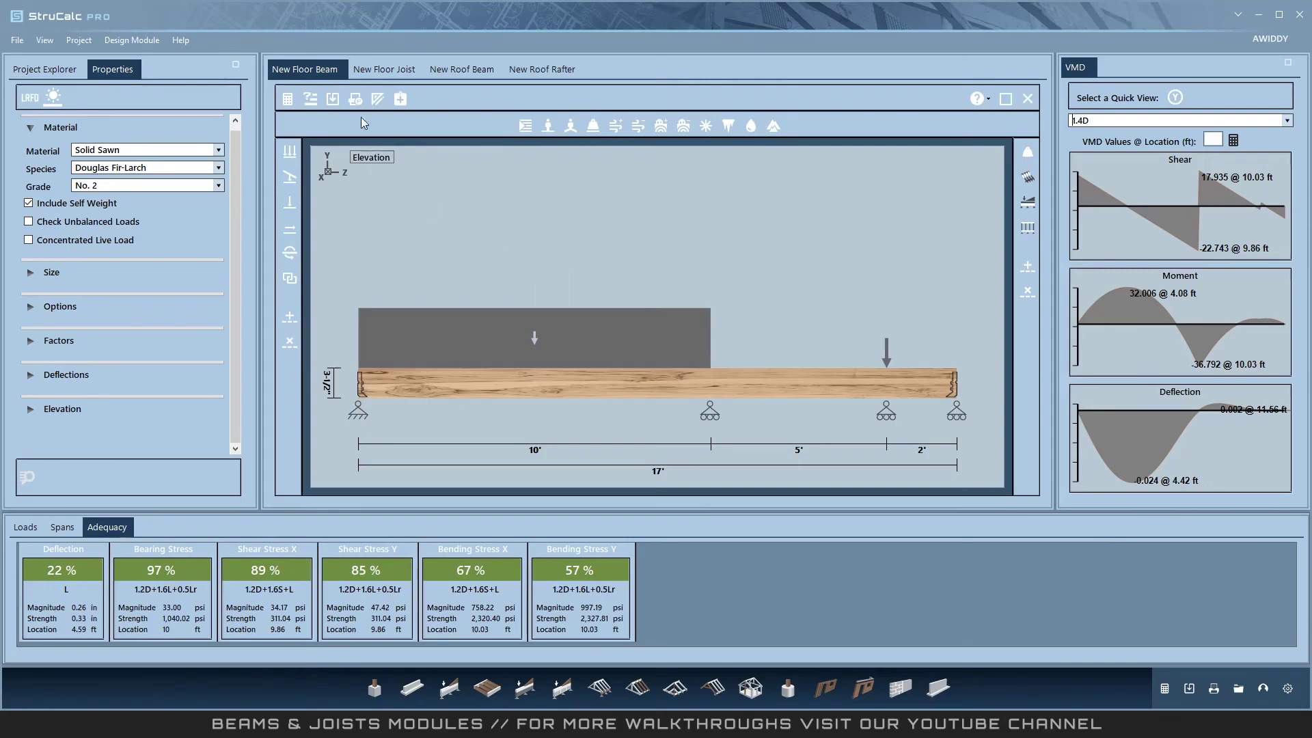
{"action": "left_click", "coordinate": [355, 99]}
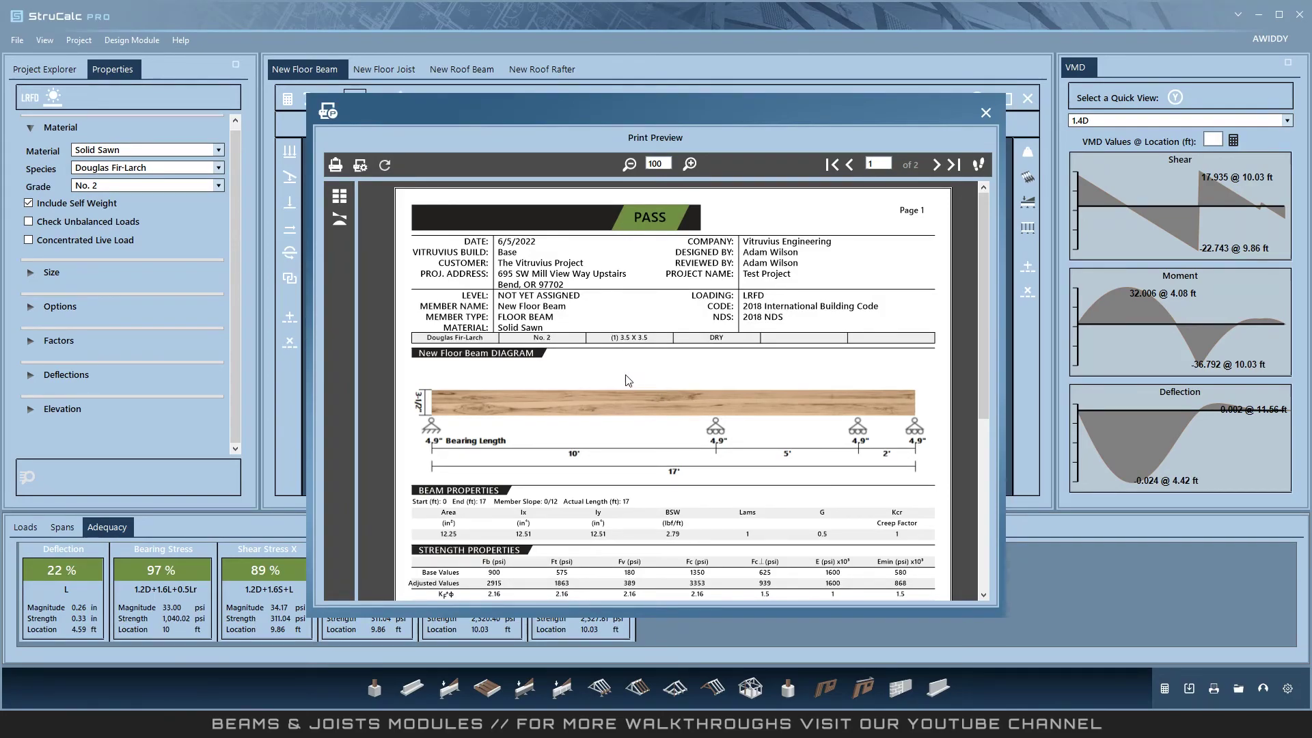
- Add the VMD diagrams and the load diagram to the report and refresh it
{"action": "left_click", "coordinate": [341, 218]}
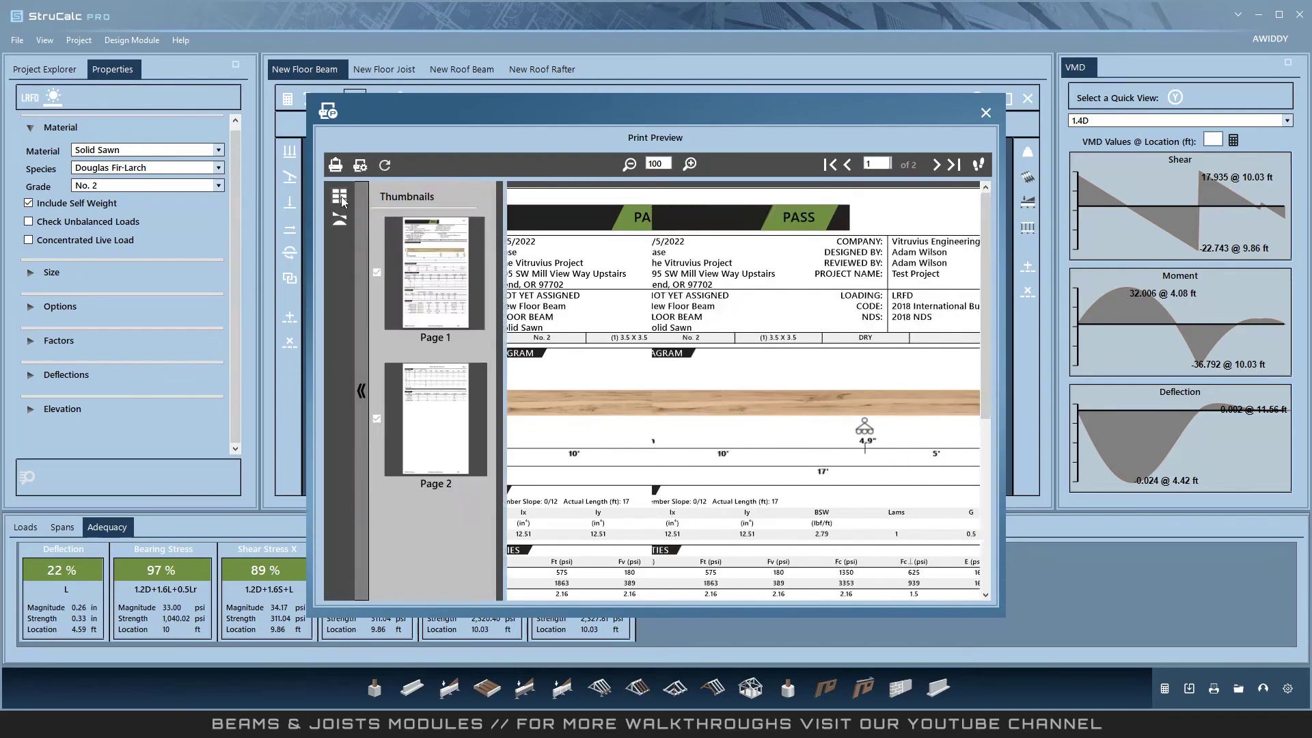
{"action": "left_click", "coordinate": [340, 219]}
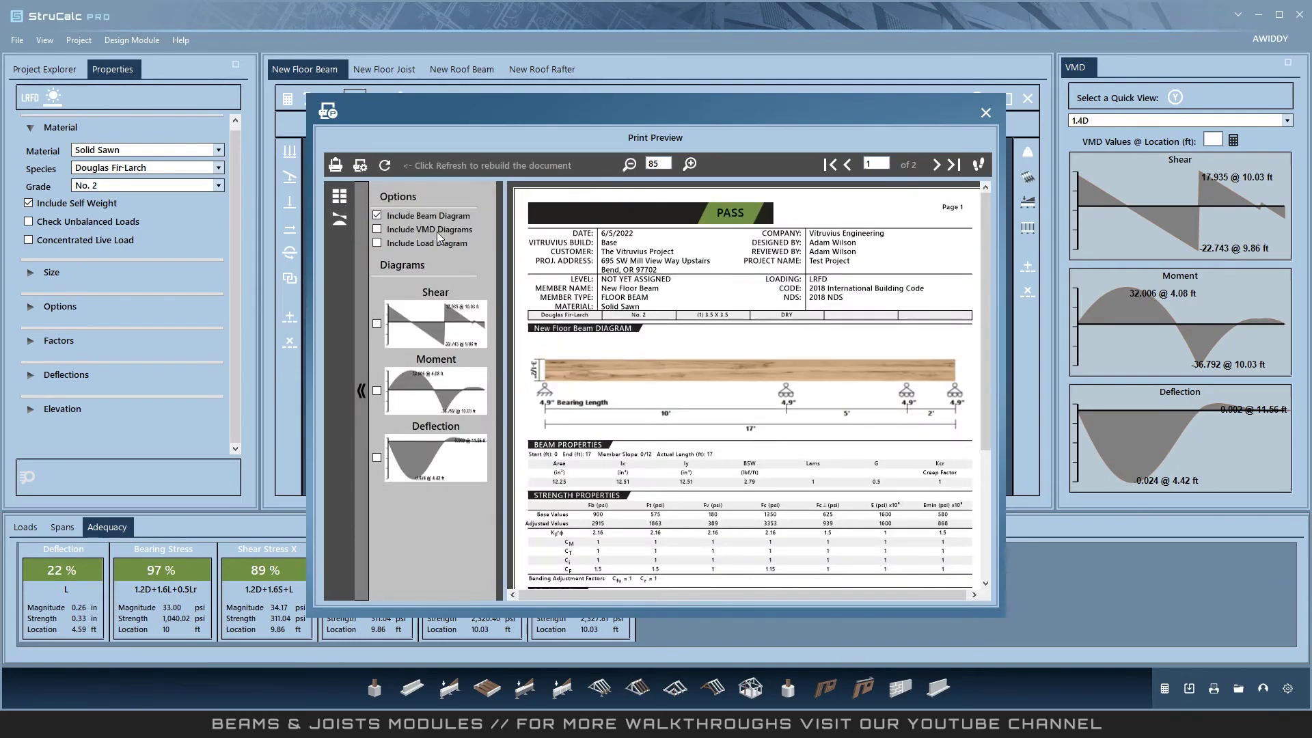
{"action": "left_click", "coordinate": [377, 230]}
{"action": "left_click", "coordinate": [377, 243]}
{"action": "left_click", "coordinate": [386, 165]}
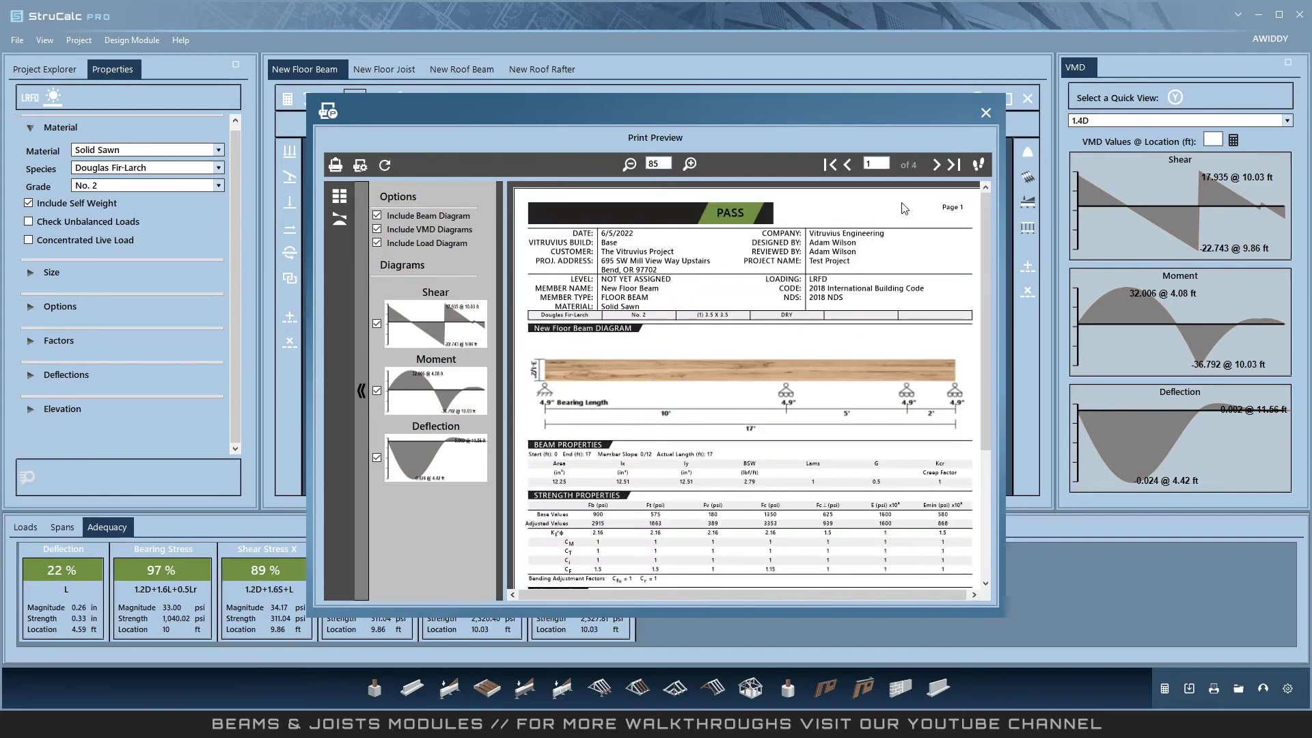
- Page through the four-page report to the load diagram, then close the preview
{"action": "left_click", "coordinate": [936, 165]}
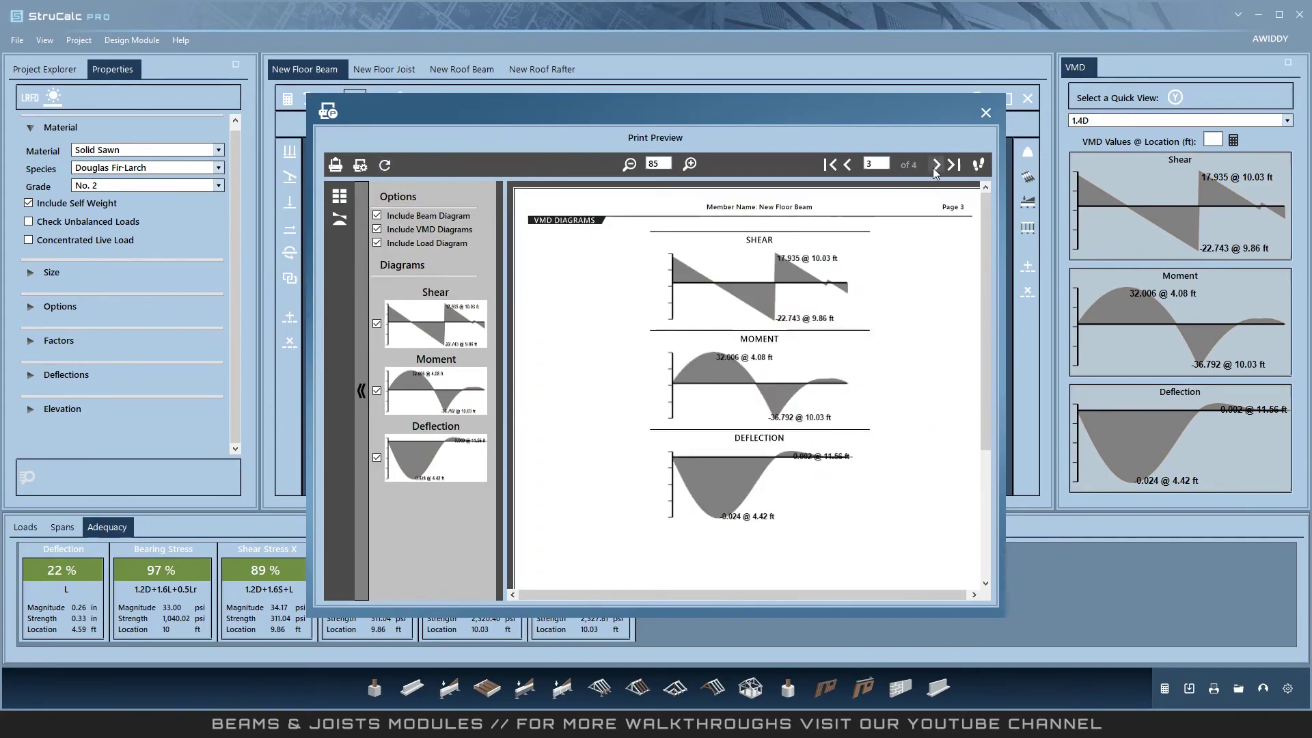
{"action": "left_click", "coordinate": [936, 166]}
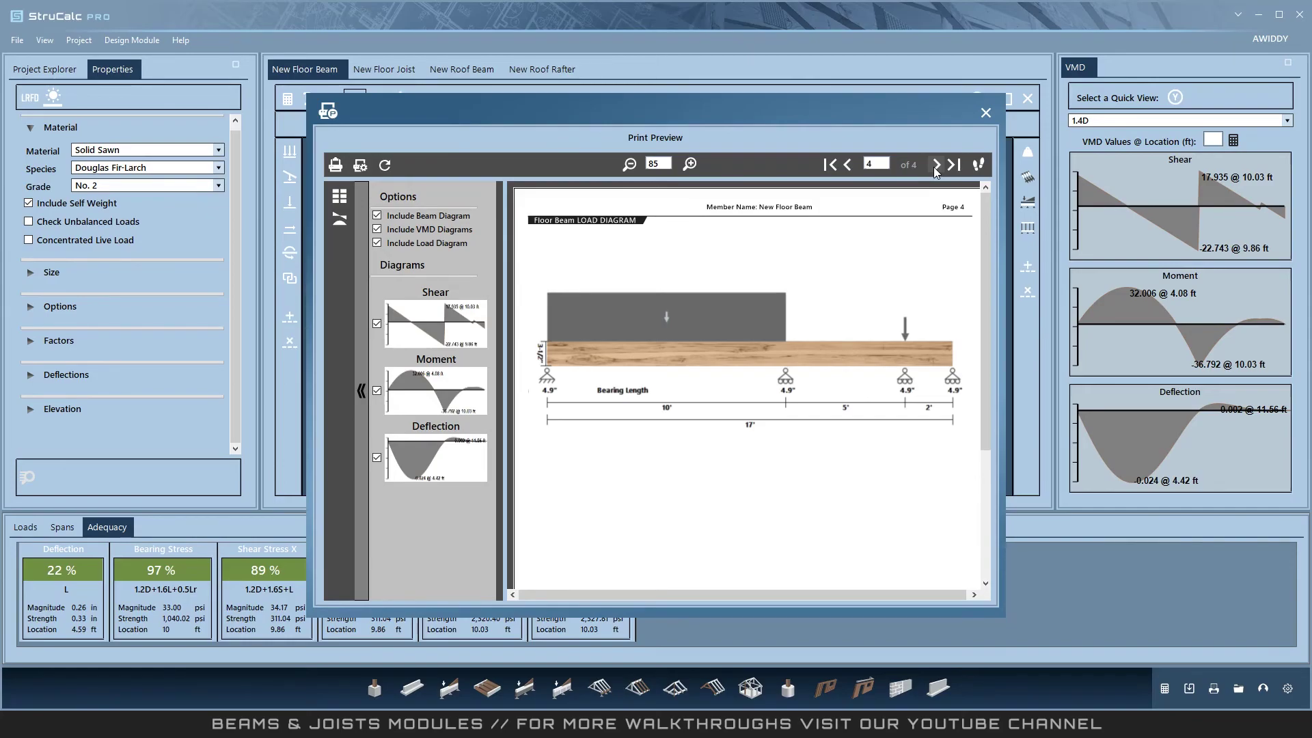
{"action": "left_click", "coordinate": [986, 113]}
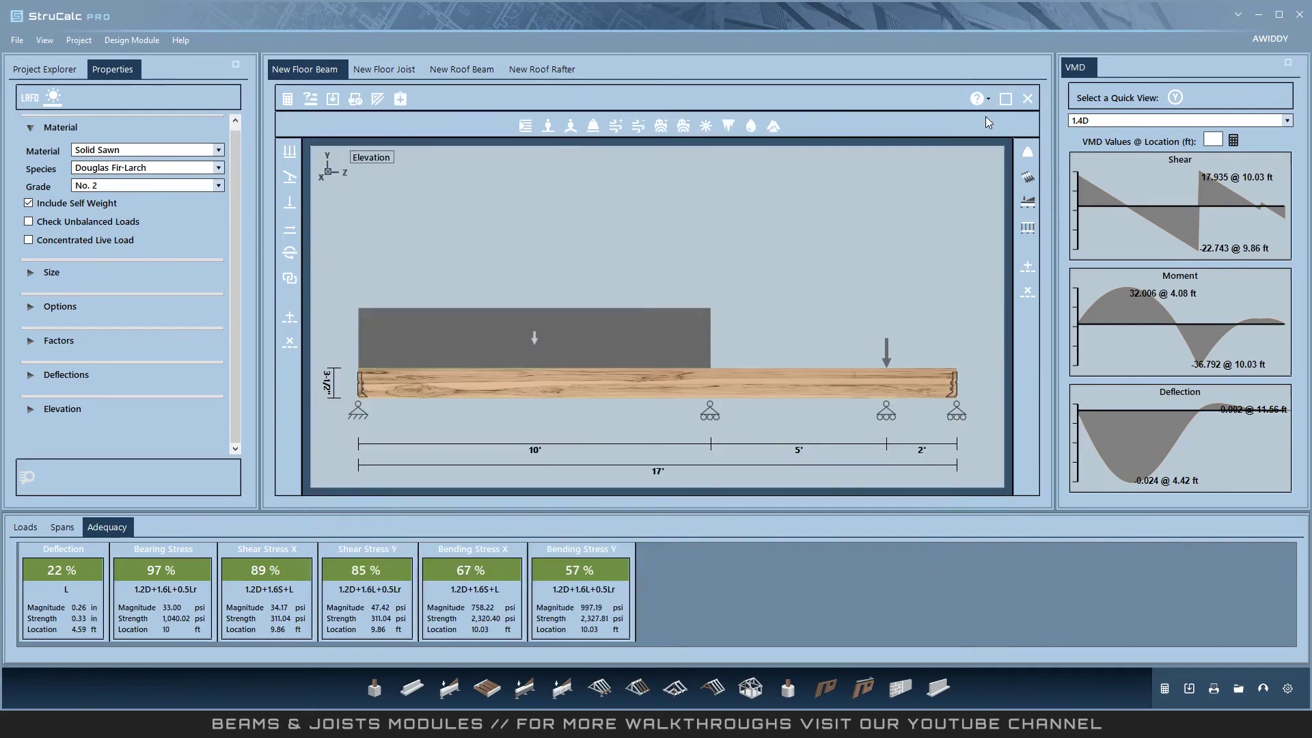
- Inspect the New Floor Joist's Size, spacing and Factors properties, then switch to the New Roof Beam
{"action": "left_click", "coordinate": [369, 69]}
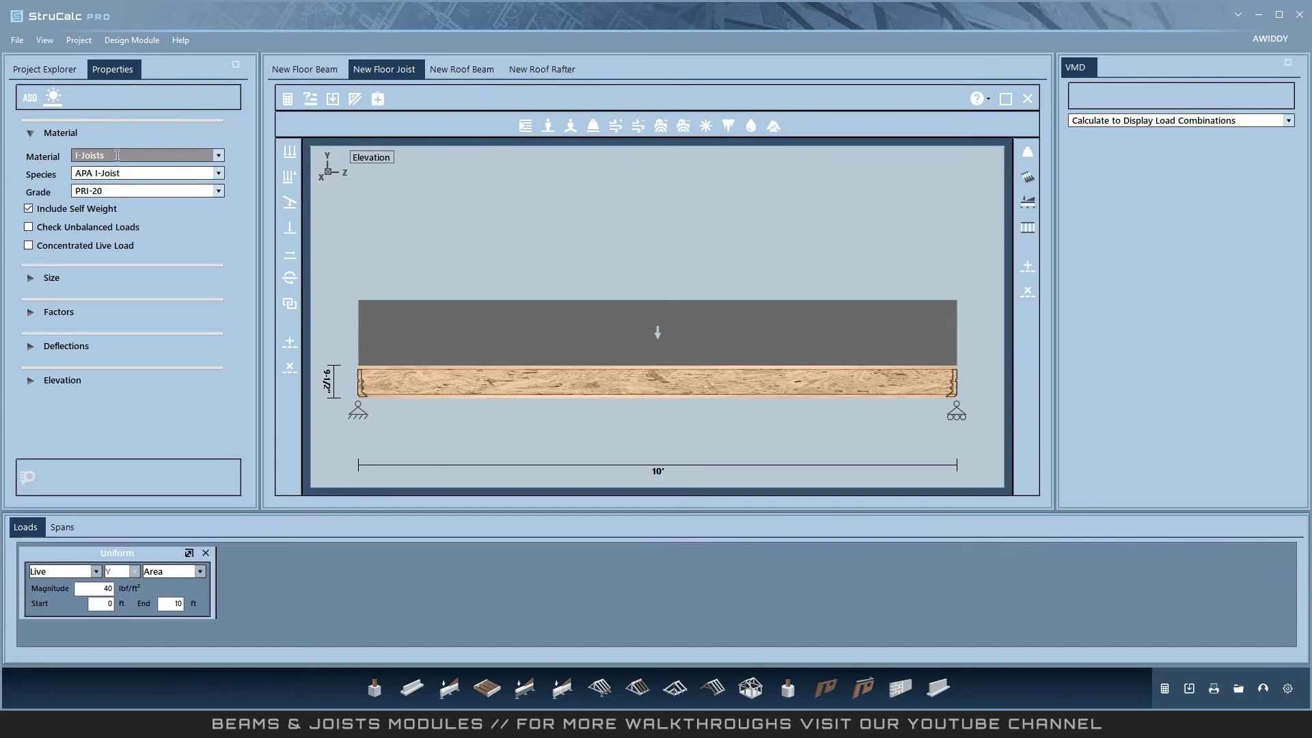
{"action": "left_click", "coordinate": [31, 279]}
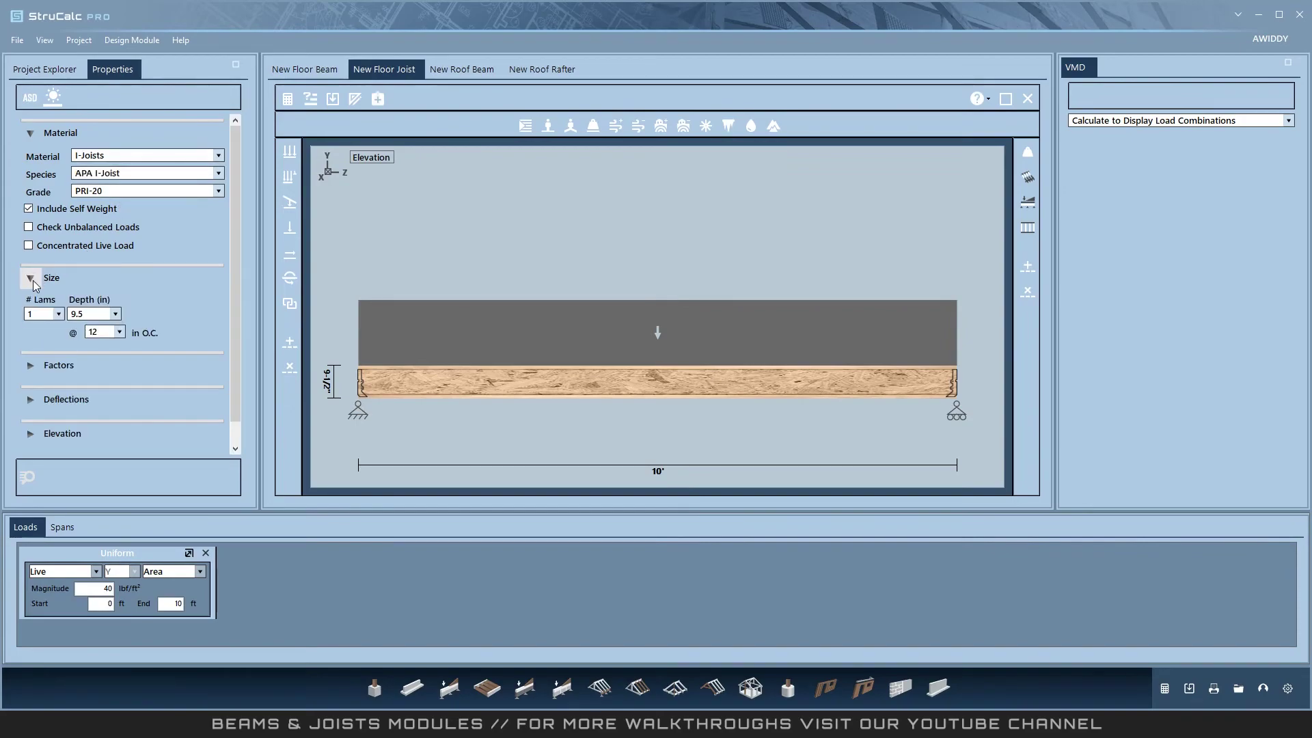
{"action": "double_click", "coordinate": [93, 332]}
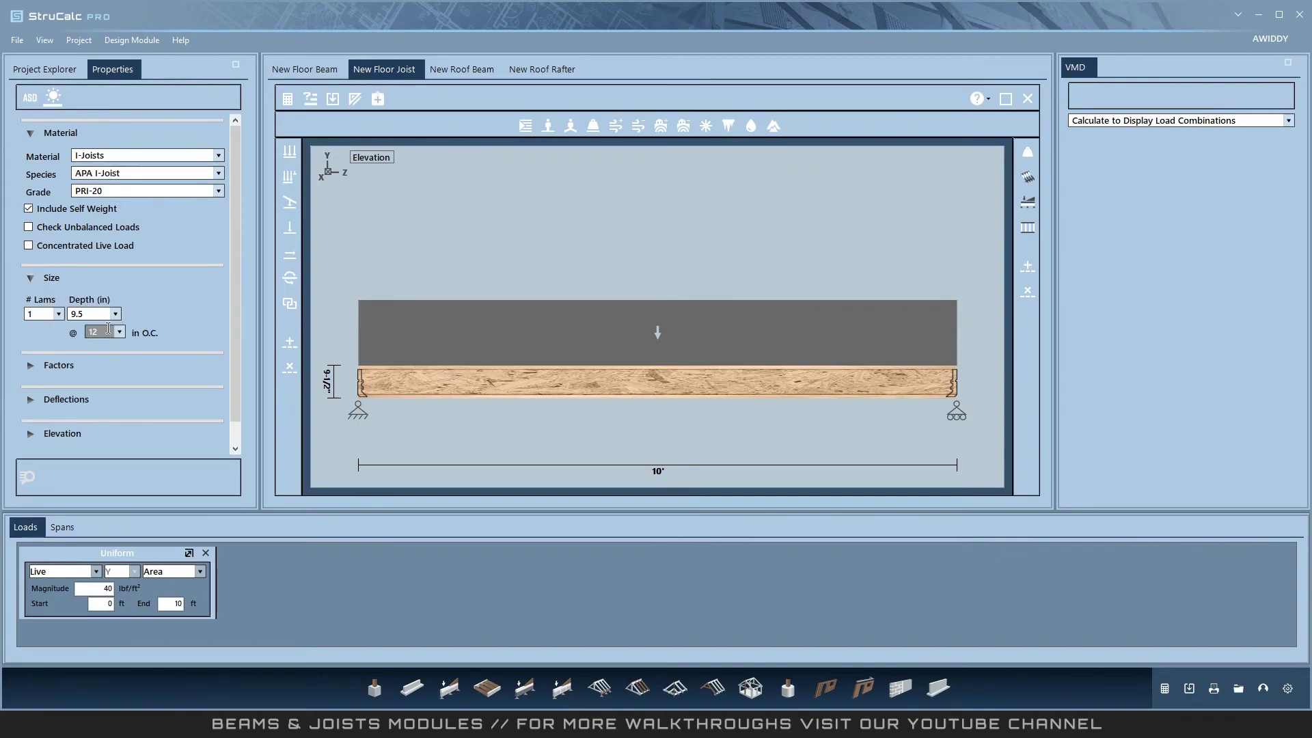
{"action": "left_click", "coordinate": [30, 365]}
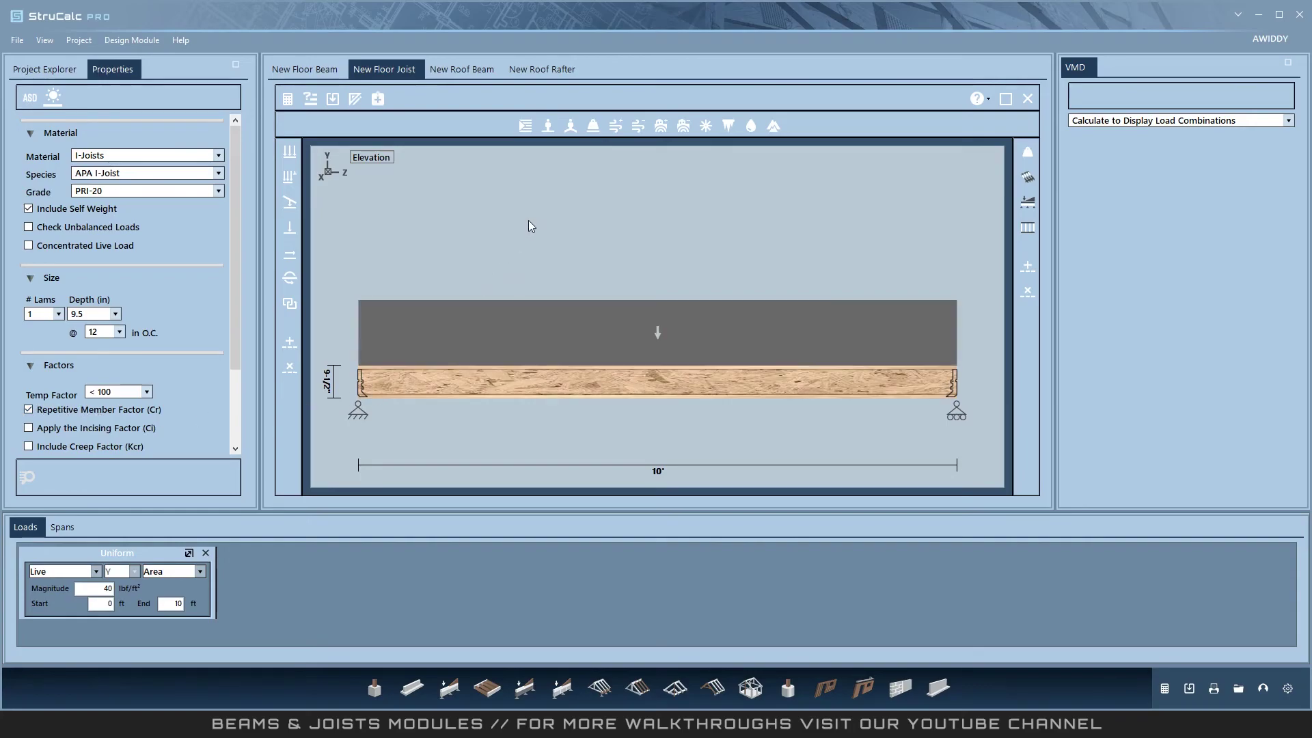
{"action": "left_click", "coordinate": [464, 71]}
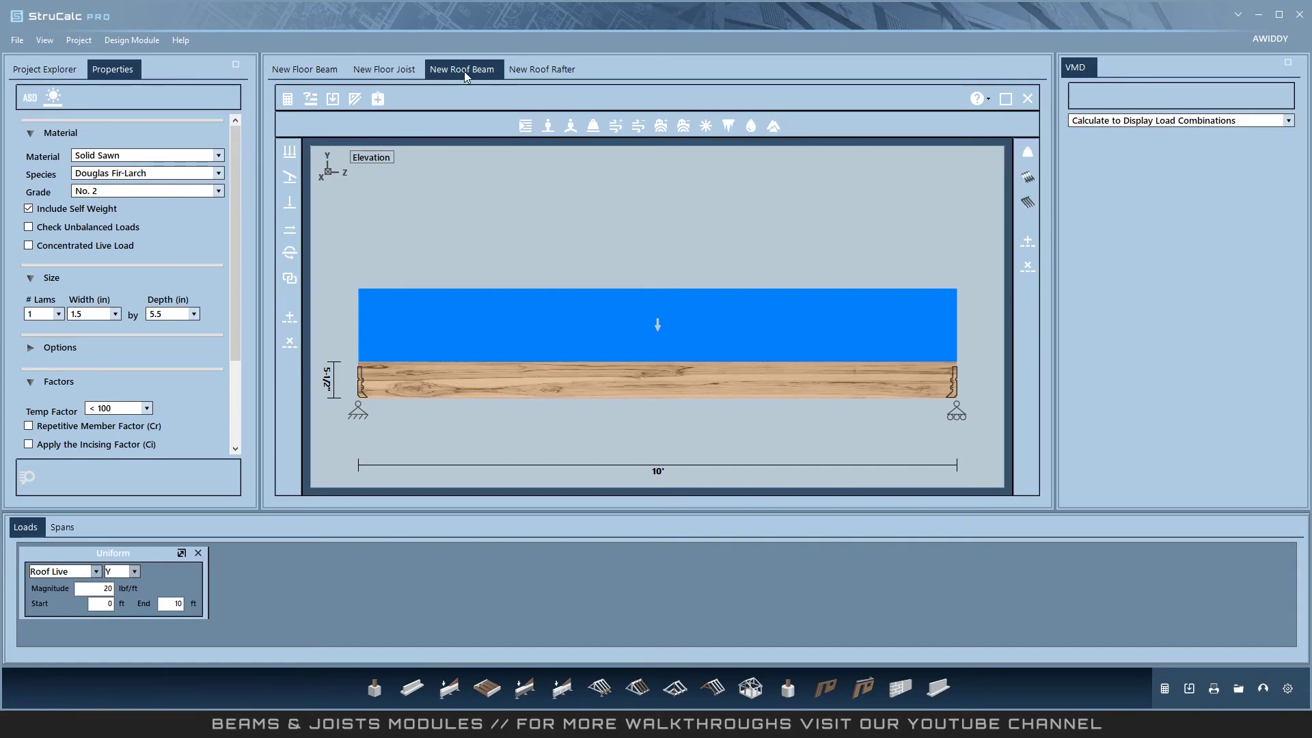
- Open the New Roof Rafter and check its 16 in O.C. spacing and roof pitch
{"action": "left_click", "coordinate": [545, 72]}
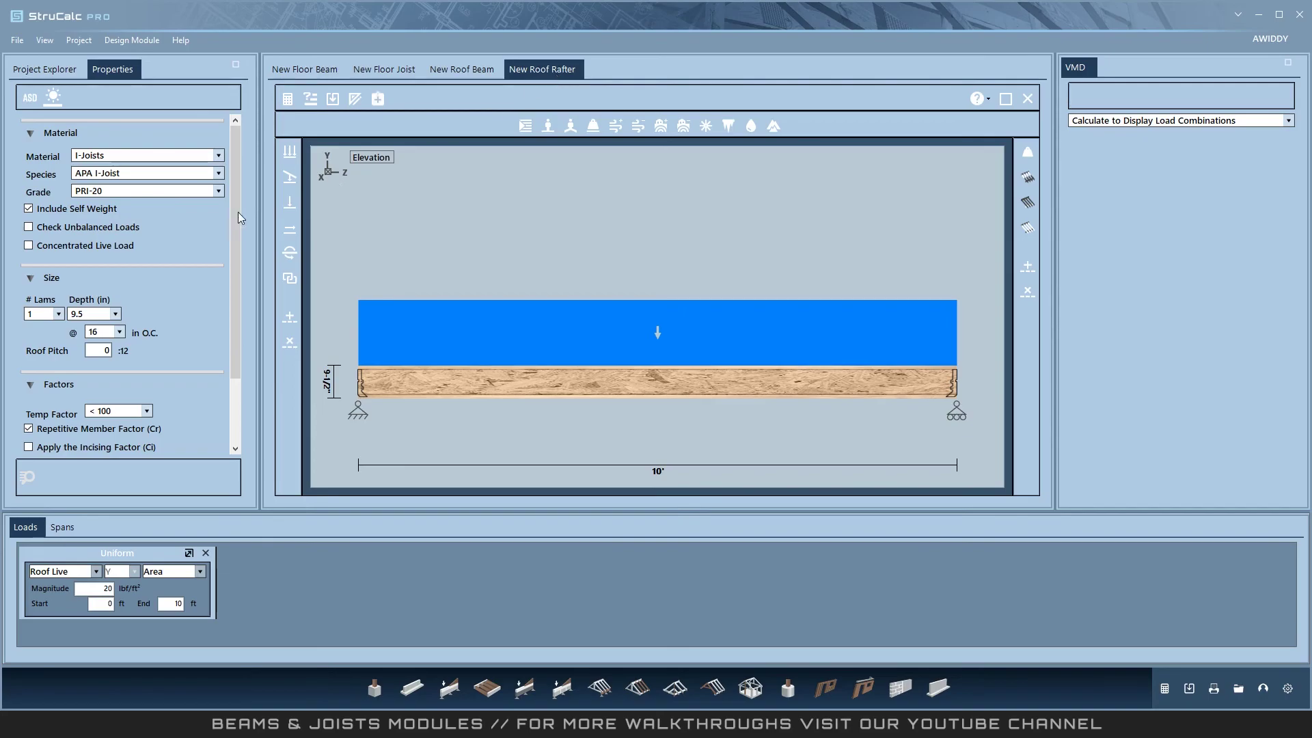
{"action": "left_click", "coordinate": [108, 331]}
{"action": "left_click", "coordinate": [100, 351]}
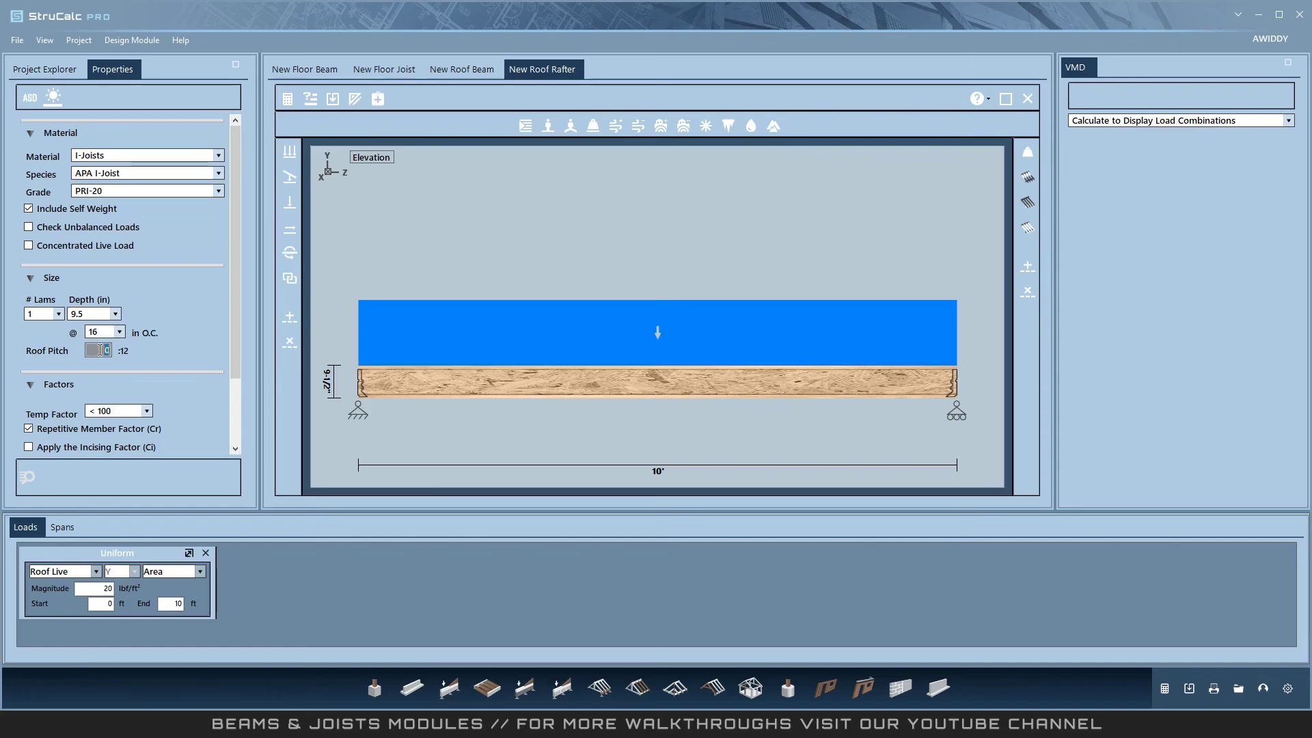